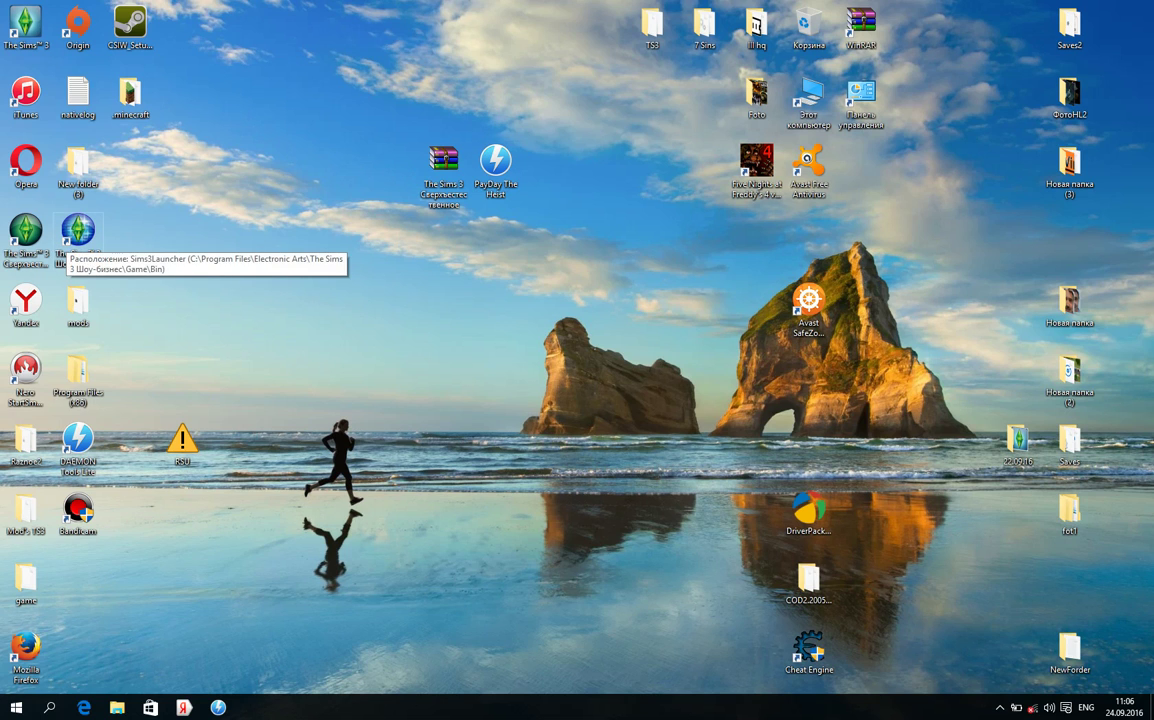
Step: Try to start the game from The Sims 3 Шоу-бизнес launcher, cancel the disc check and close the launcher
{"action": "left_click", "coordinate": [78, 236]}
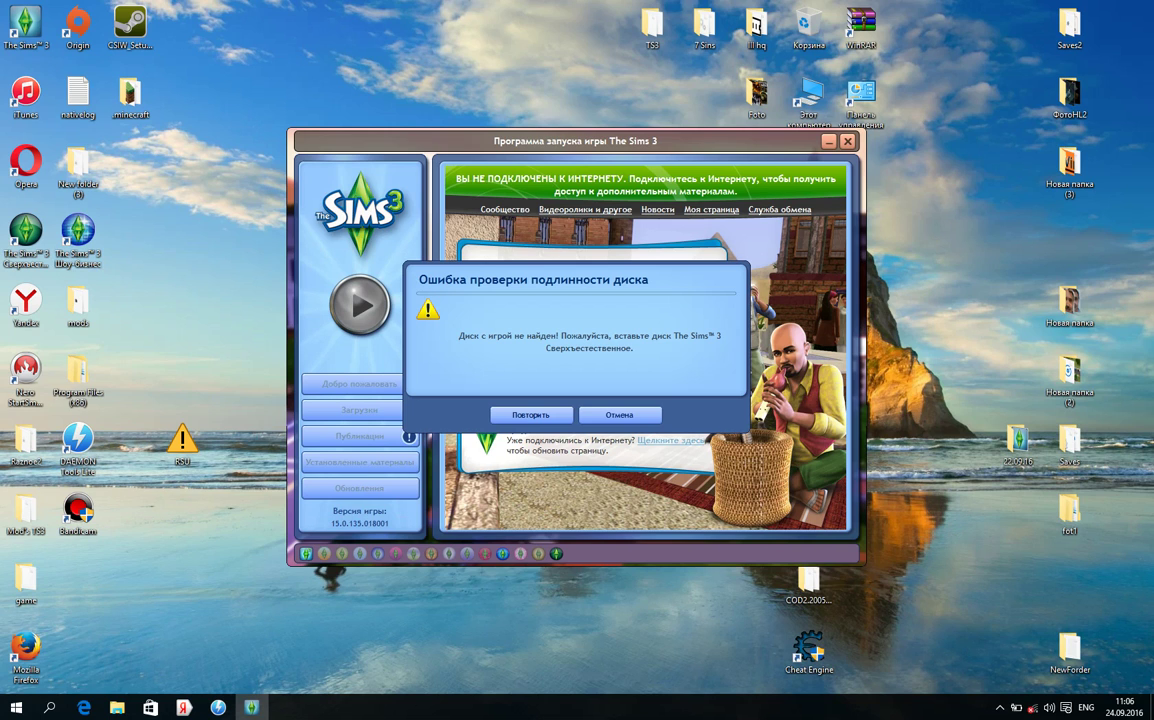
{"action": "left_click", "coordinate": [619, 414]}
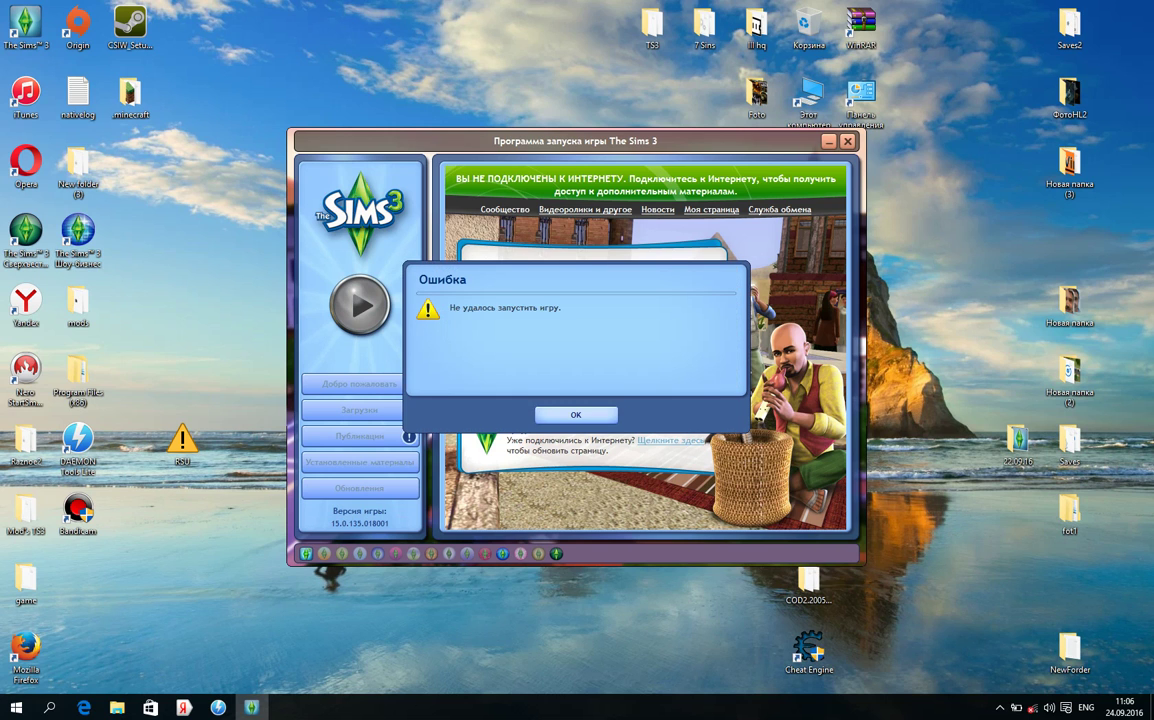
{"action": "key", "text": "Return"}
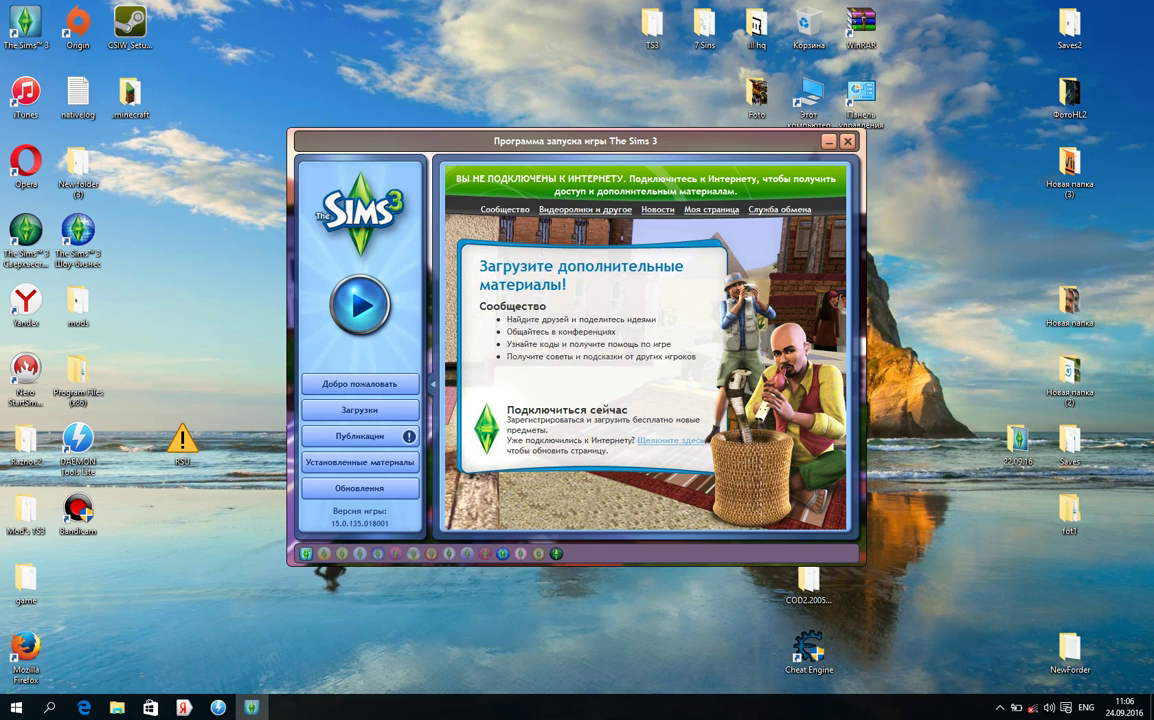
{"action": "left_click", "coordinate": [847, 141]}
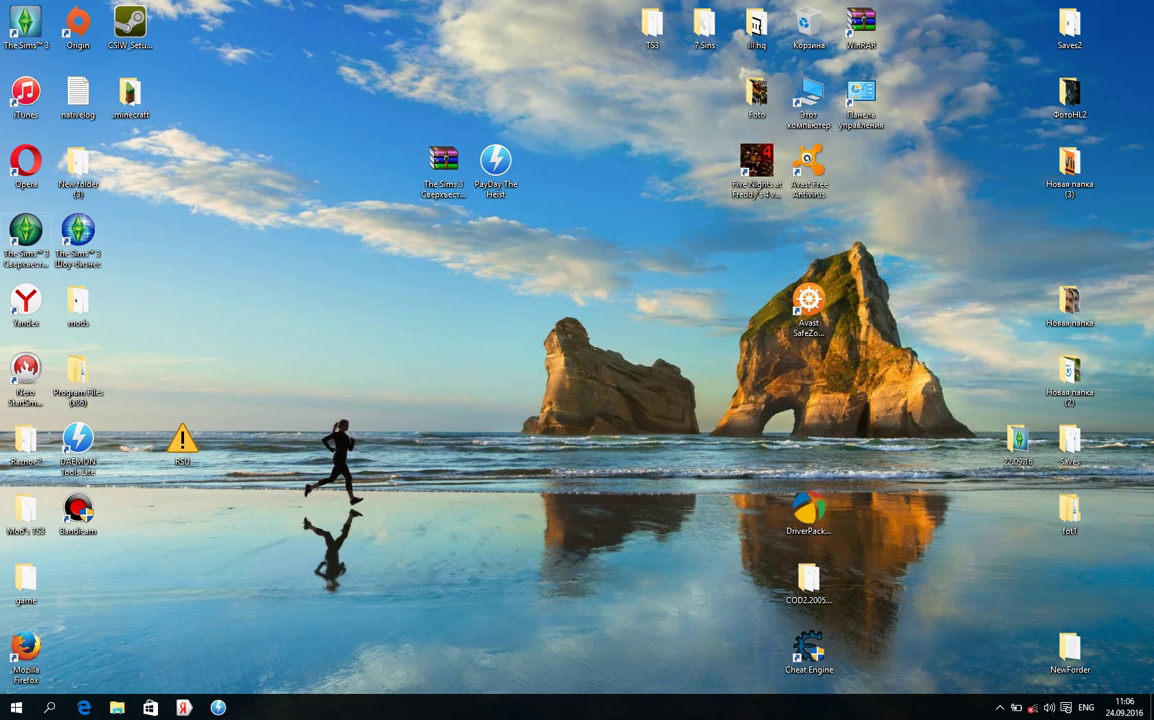
Step: Open the file location of The Sims 3 Шоу-бизнес shortcut, run TS3EP06 from the Bin folder and minimize the folder window
{"action": "right_click", "coordinate": [96, 232]}
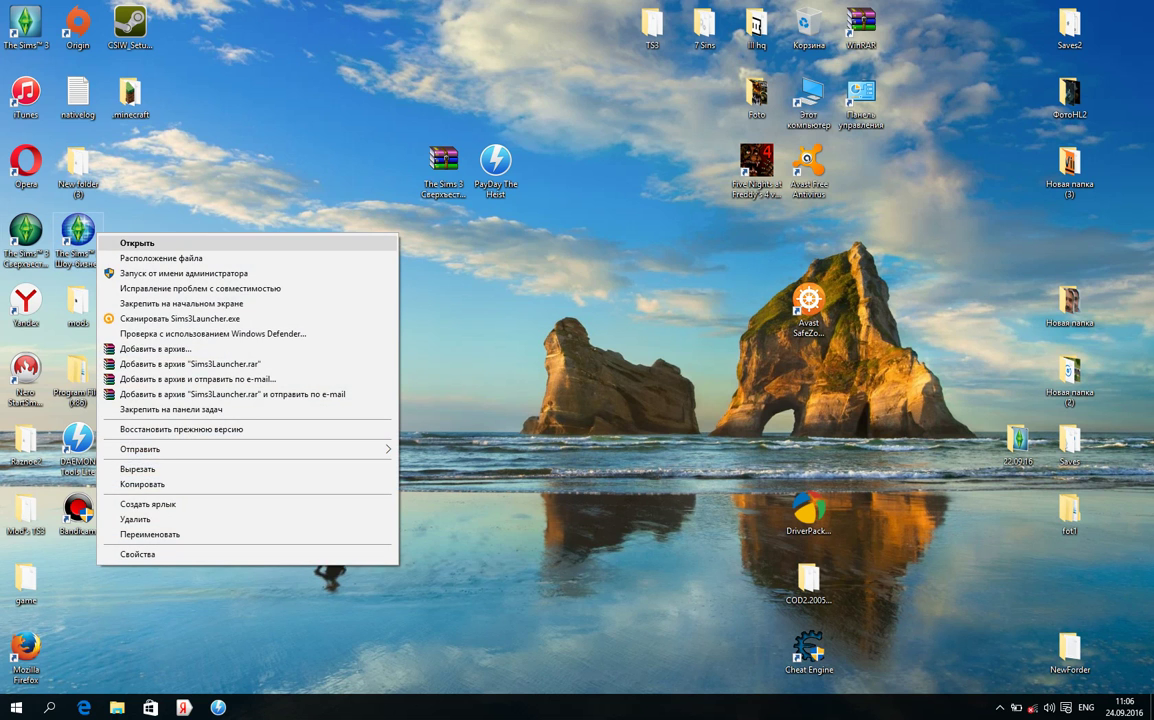
{"action": "left_click", "coordinate": [160, 258]}
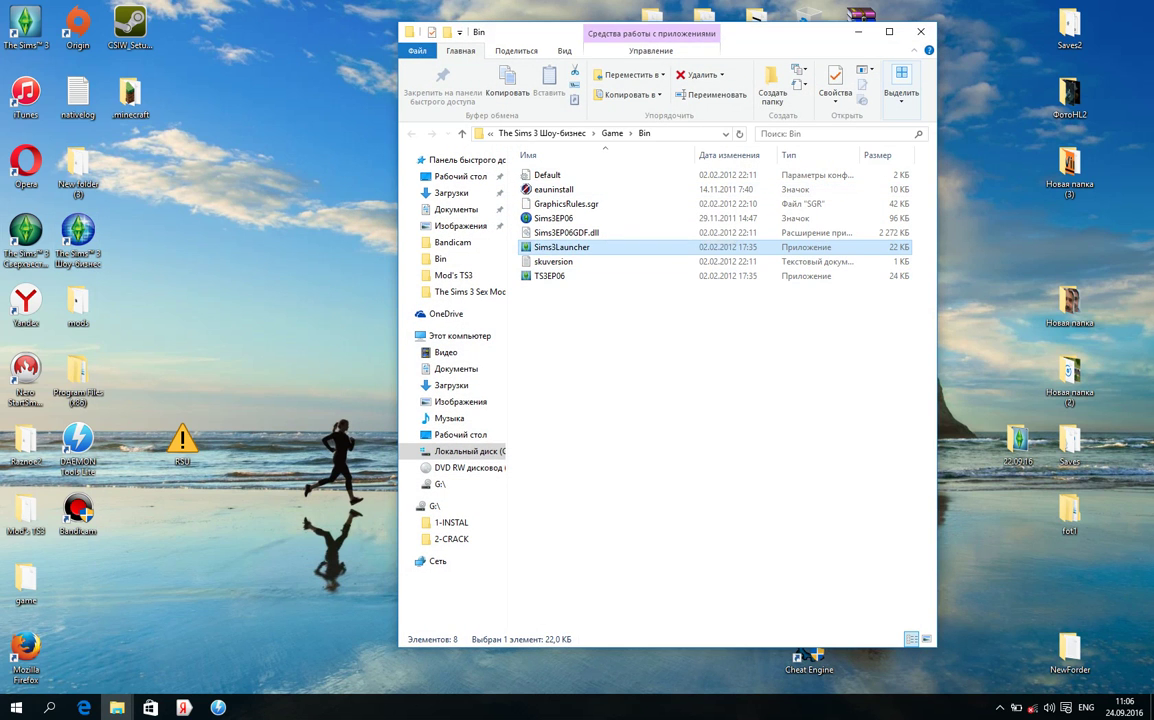
{"action": "left_click", "coordinate": [620, 310]}
{"action": "double_click", "coordinate": [590, 276]}
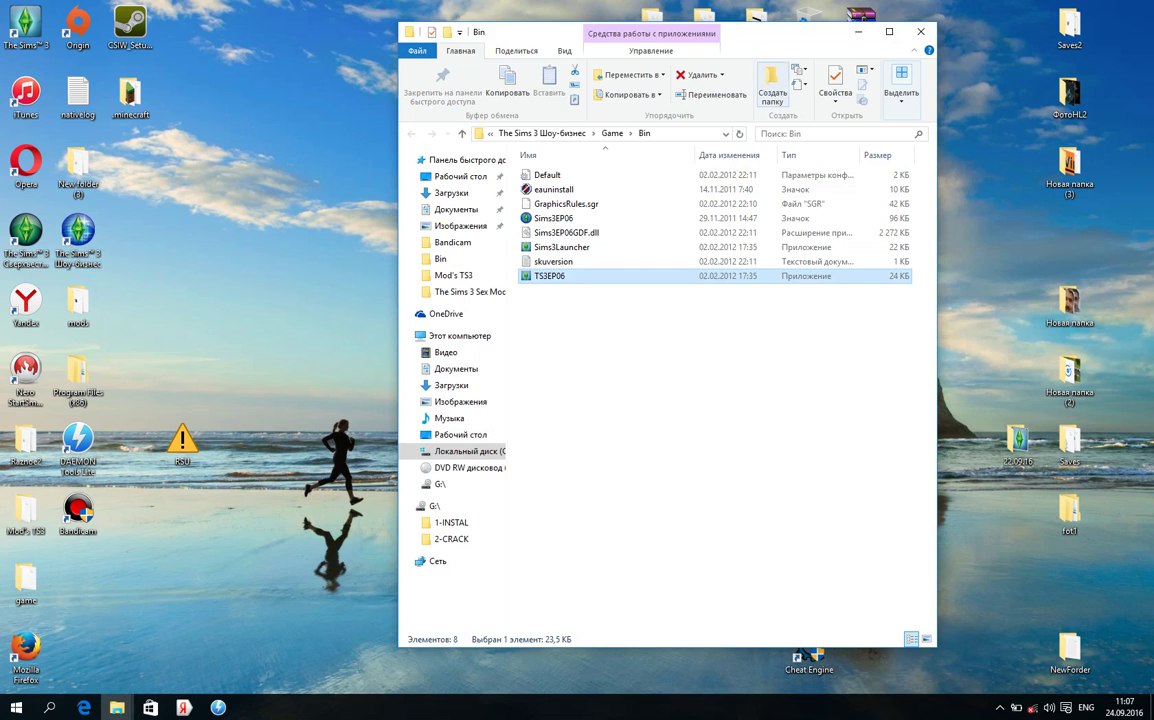
{"action": "left_click", "coordinate": [858, 31]}
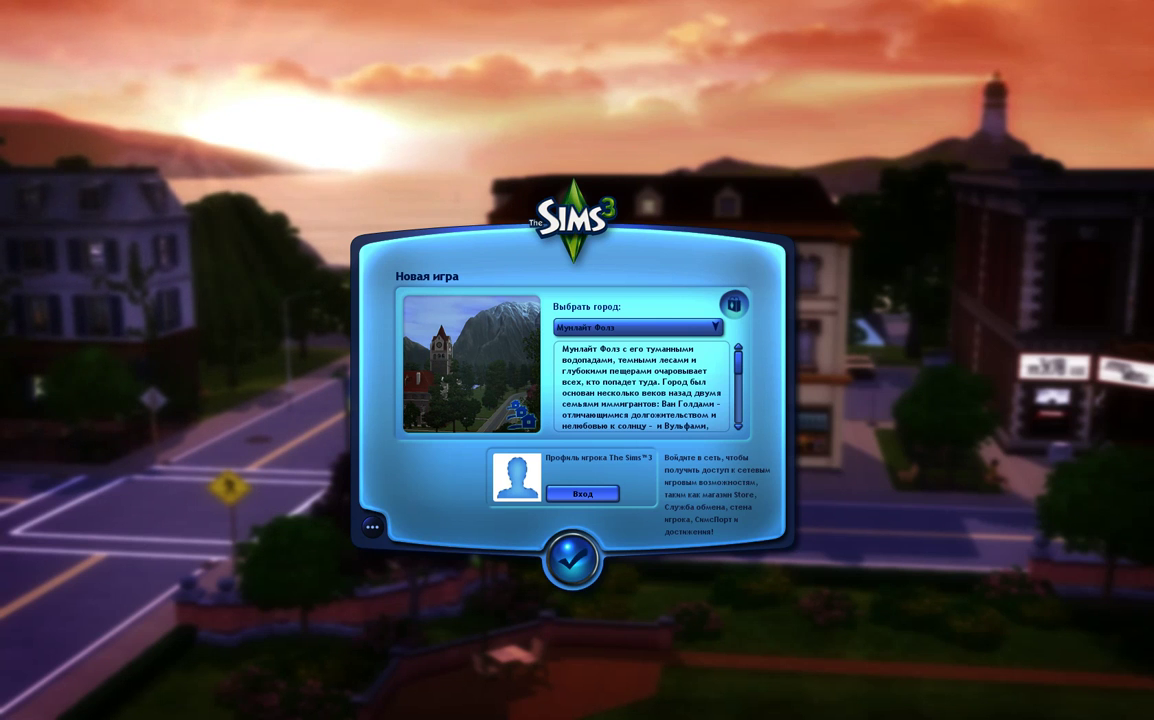
Step: Exit The Sims 3 from its new game screen and confirm leaving
{"action": "left_click", "coordinate": [372, 527]}
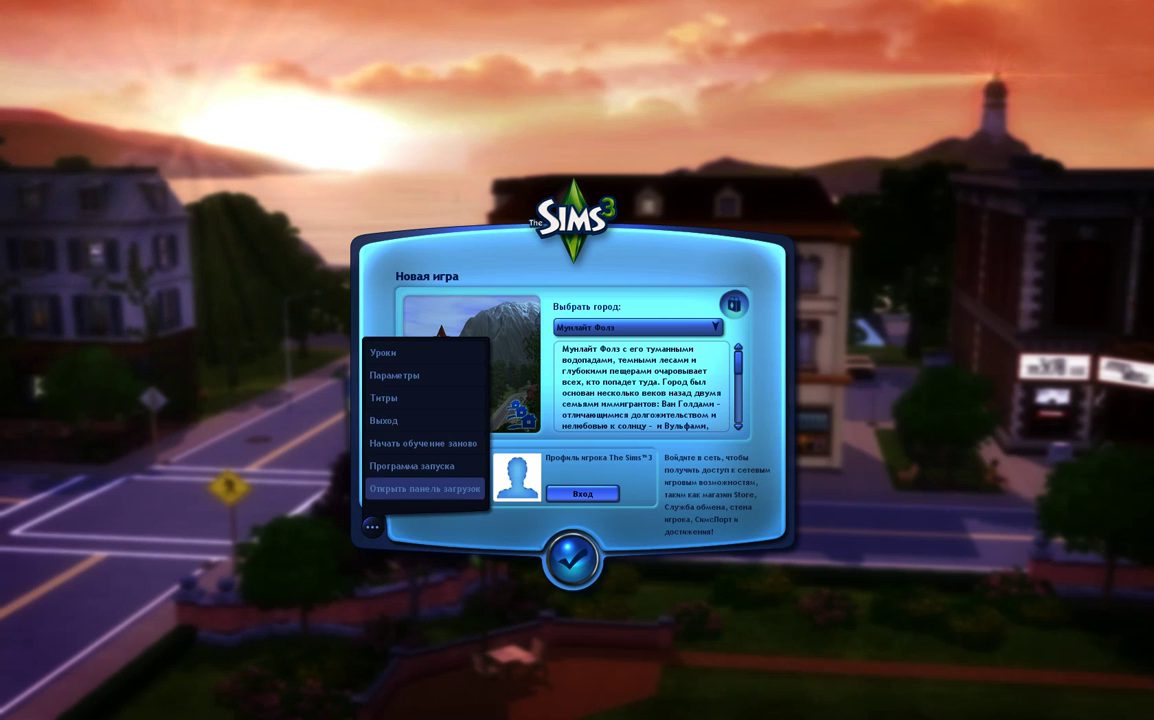
{"action": "left_click", "coordinate": [425, 420]}
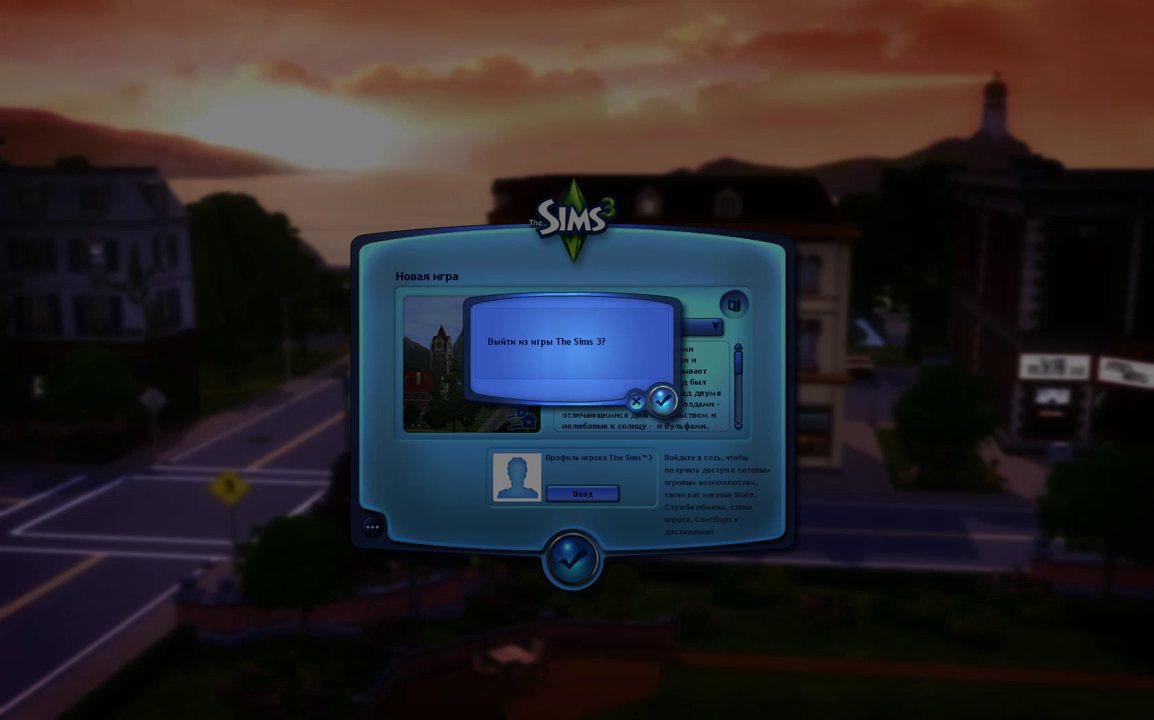
{"action": "left_click", "coordinate": [663, 400]}
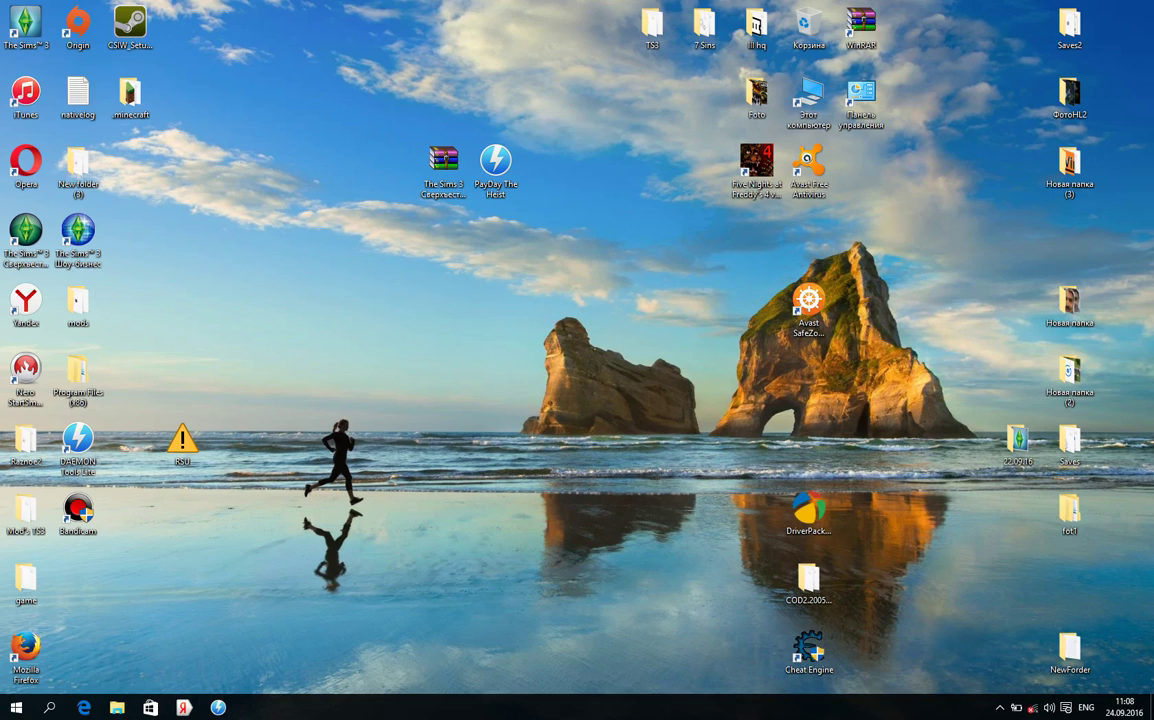
{"action": "left_click", "coordinate": [999, 707]}
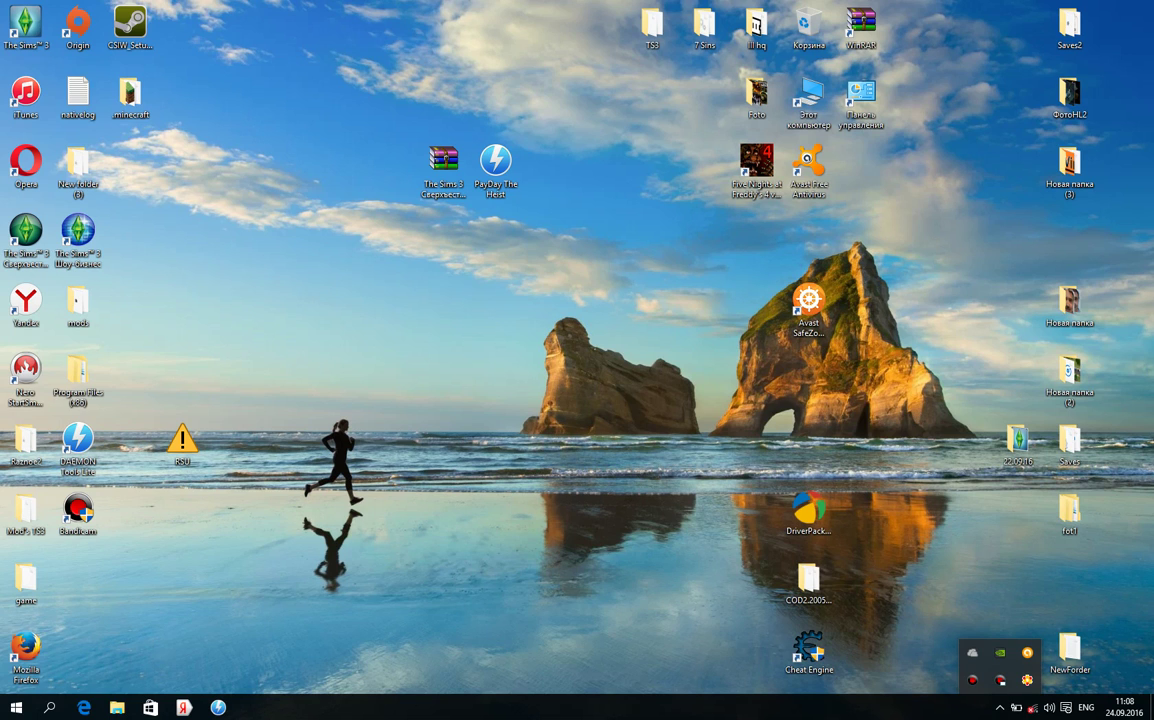
{"action": "key", "text": "Escape"}
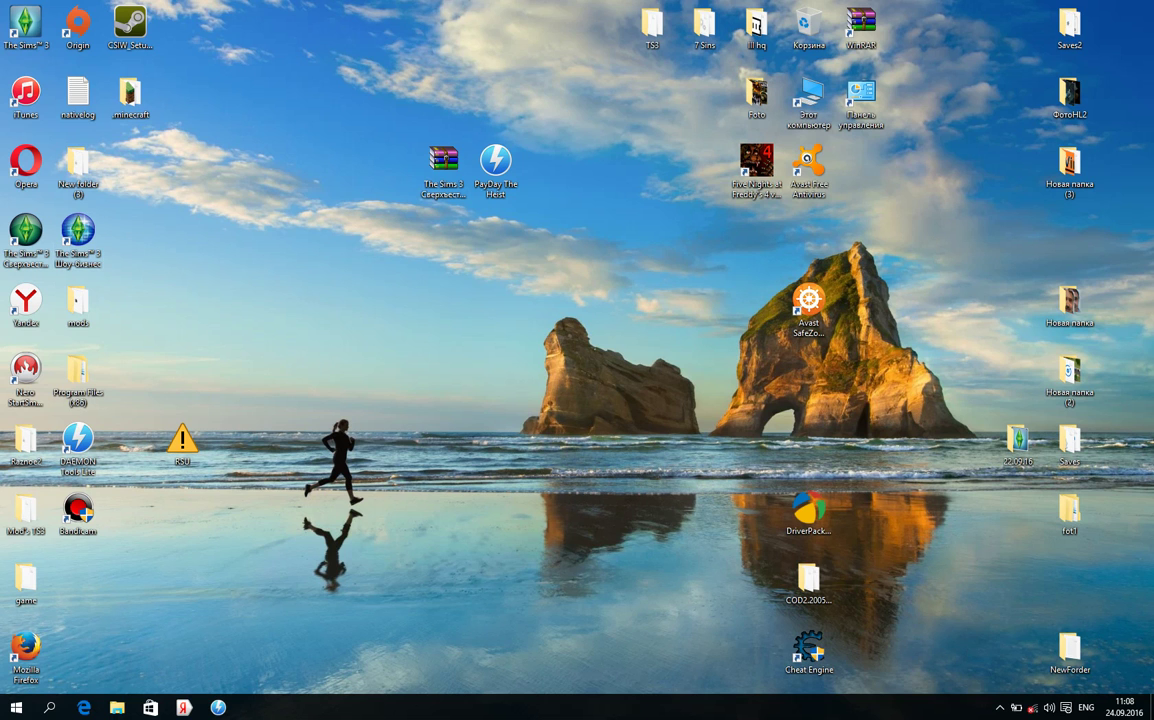
{"action": "mouse_move", "coordinate": [117, 707]}
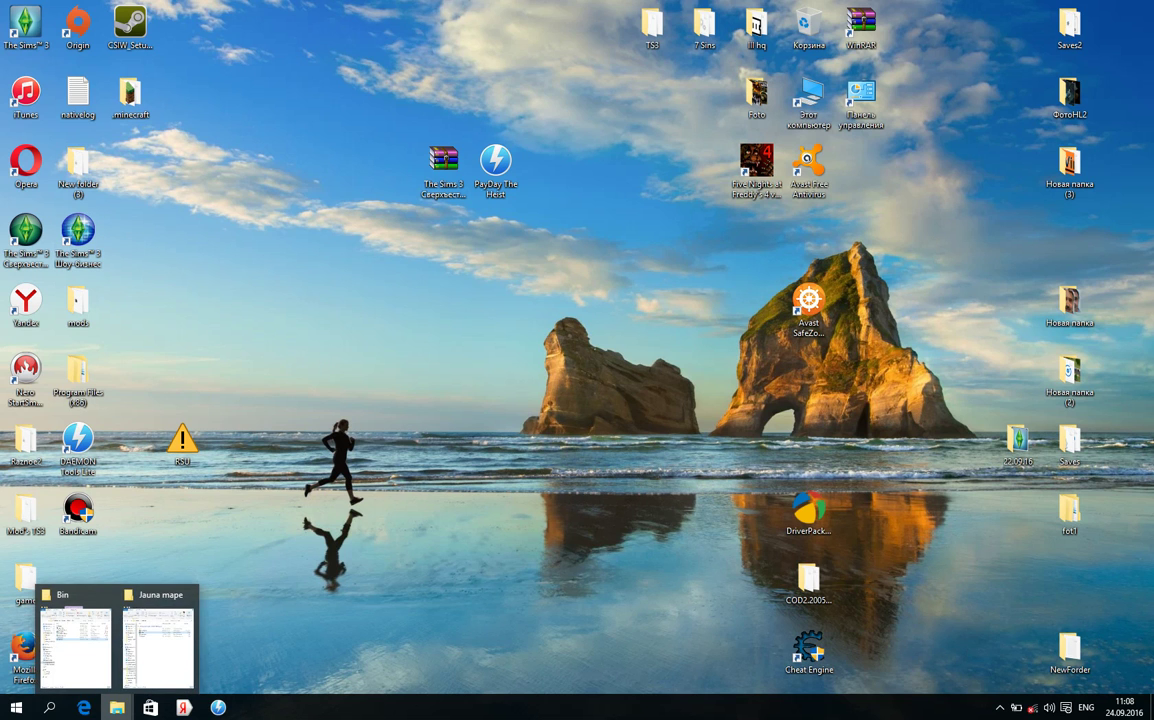
{"action": "left_click", "coordinate": [75, 640]}
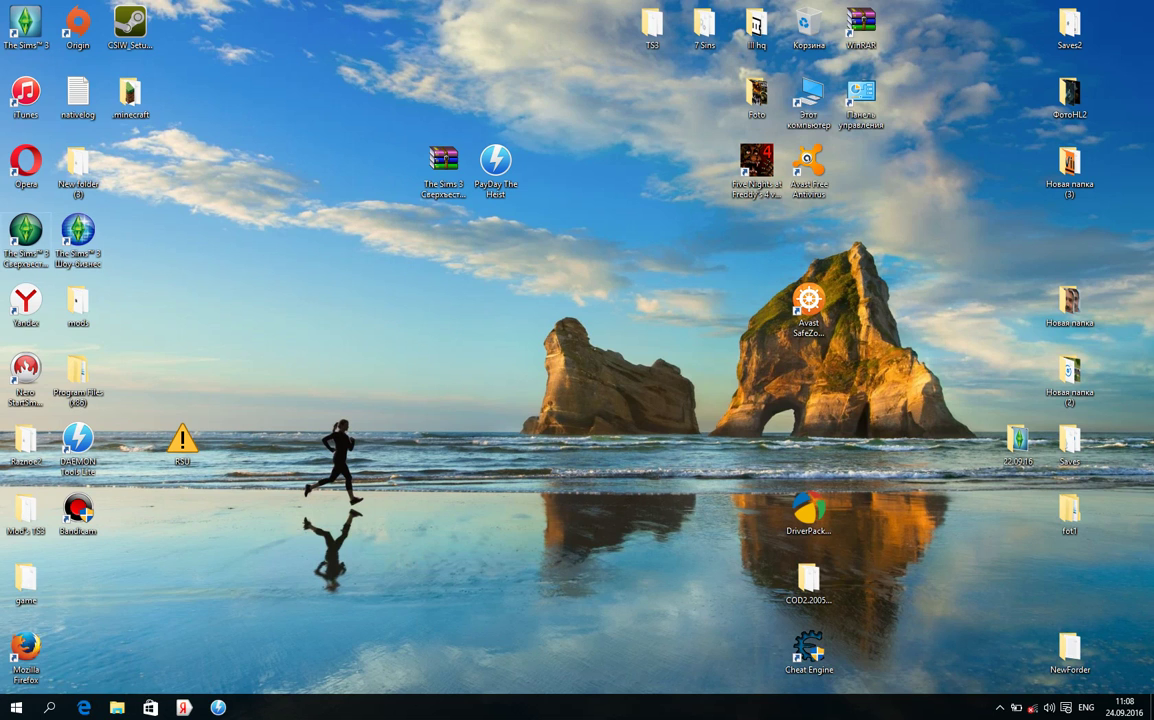
{"action": "right_click", "coordinate": [88, 230]}
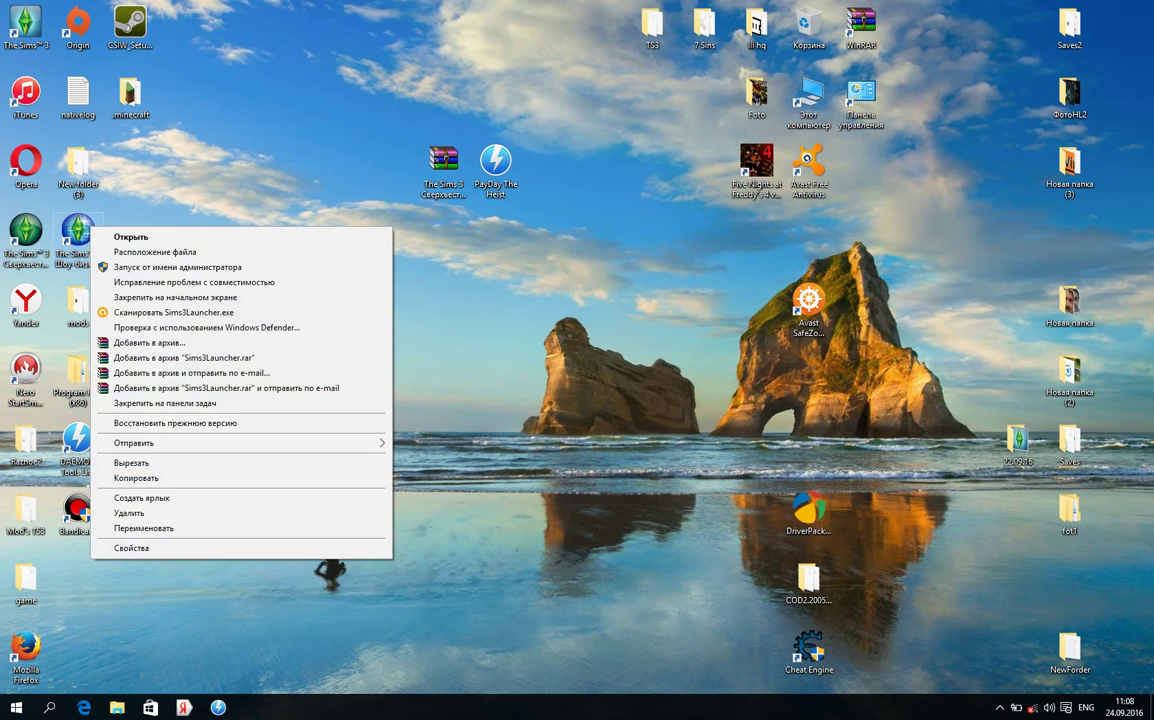
{"action": "key", "text": "Escape"}
Step: Move the Этот компьютер shortcut onto an open desktop area and browse from it to C:\Program Files\Electronic Arts
{"action": "left_click_drag", "start_coordinate": [808, 97], "coordinate": [443, 238]}
{"action": "double_click", "coordinate": [443, 235]}
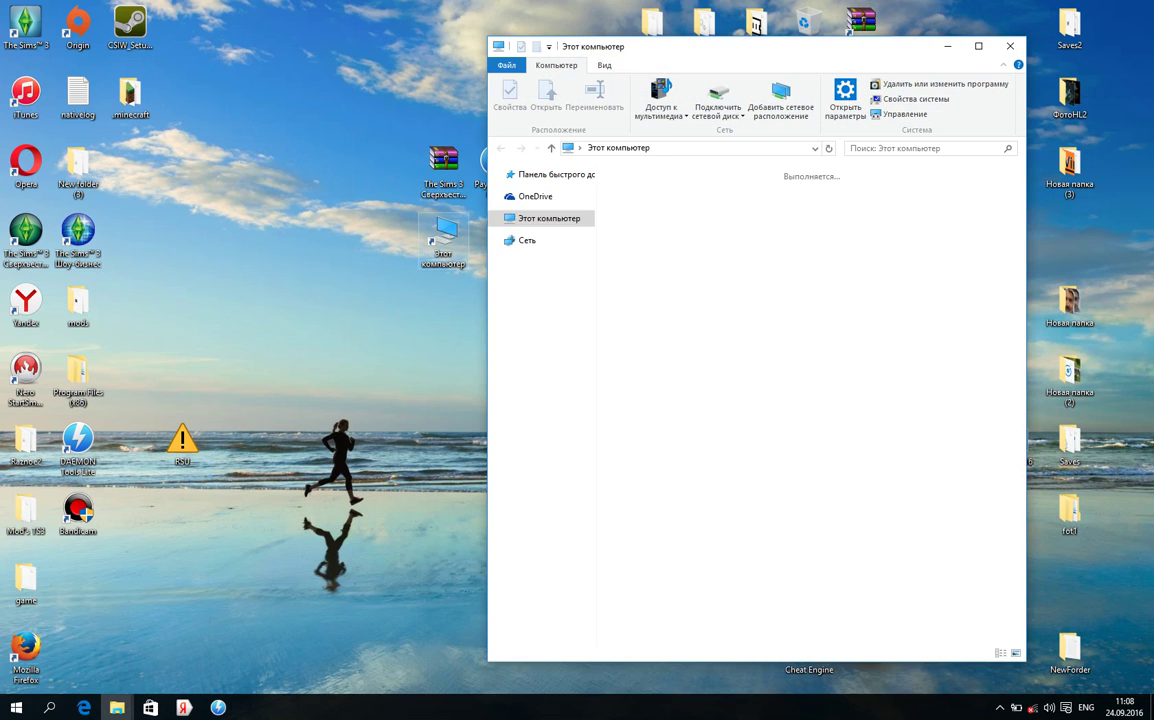
{"action": "double_click", "coordinate": [690, 330]}
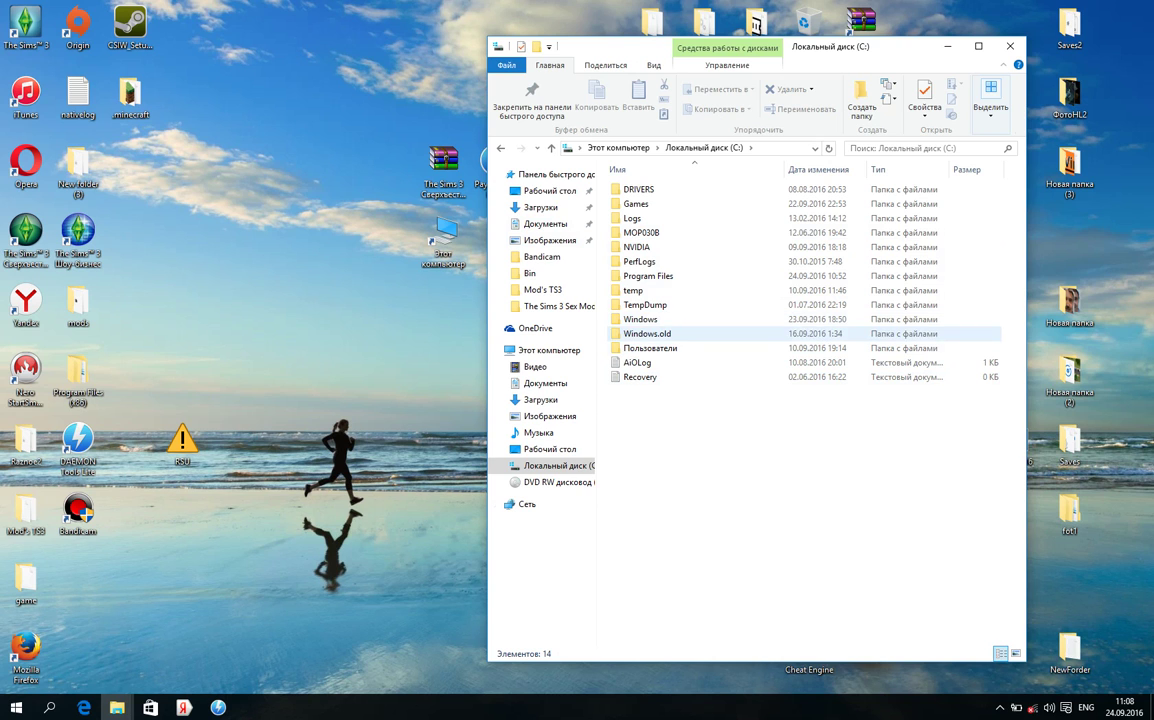
{"action": "double_click", "coordinate": [648, 276]}
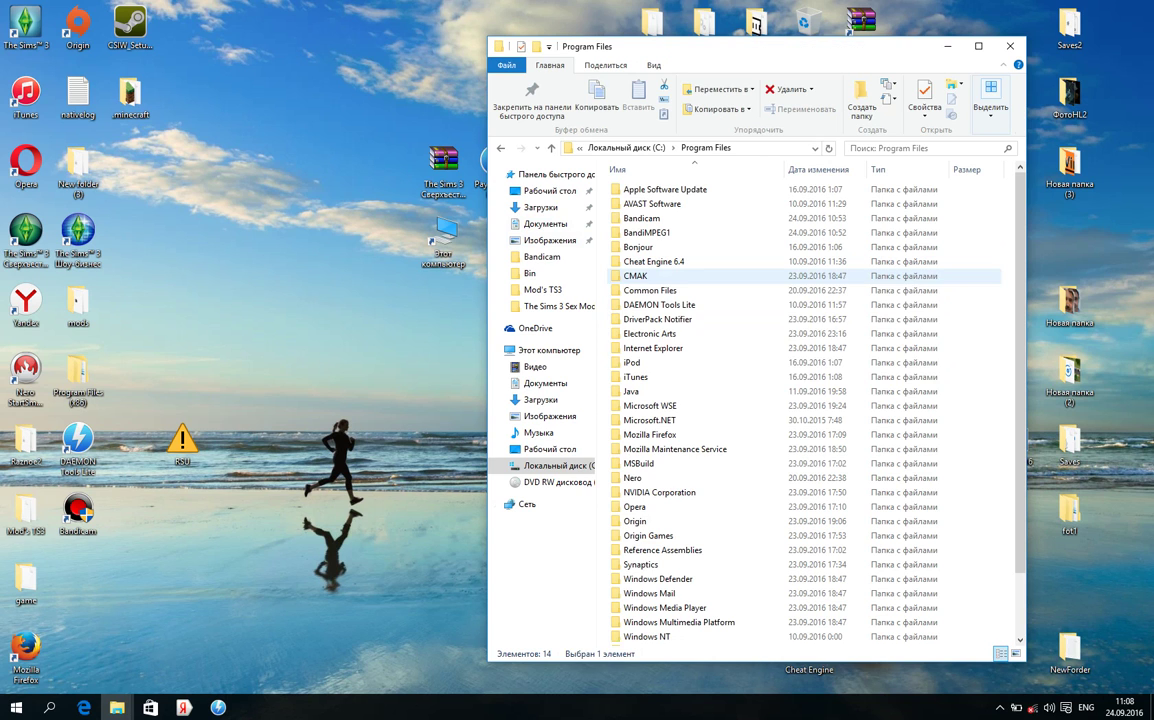
{"action": "scroll", "coordinate": [760, 410], "scroll_direction": "down", "scroll_amount": 1}
{"action": "scroll", "coordinate": [760, 410], "scroll_direction": "up", "scroll_amount": 1}
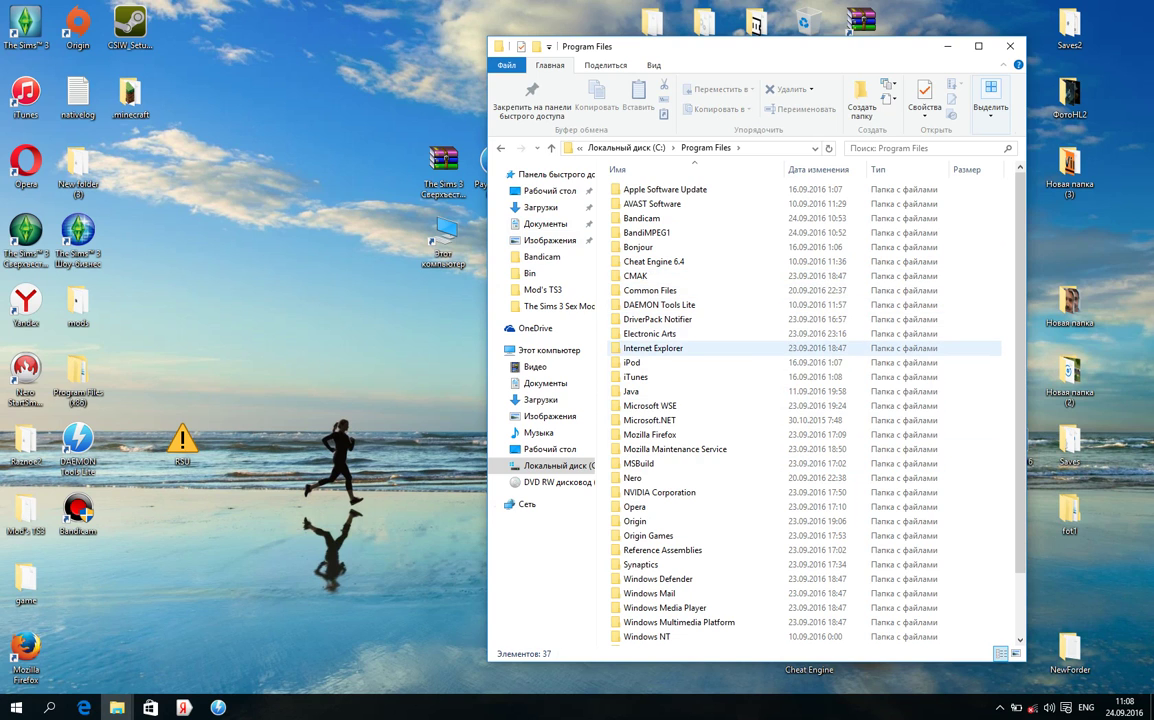
{"action": "double_click", "coordinate": [650, 333]}
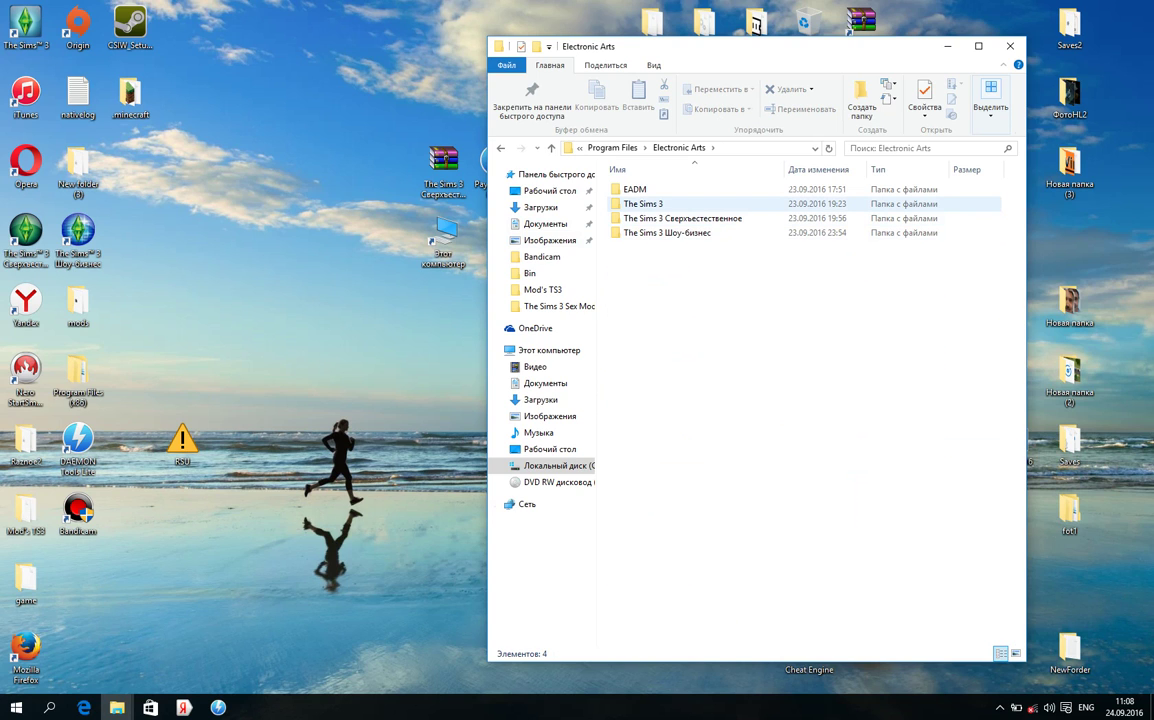
Step: Open The Sims 3 Шоу-бизнес\Game\Bin, select the TS3EP06 application and minimize the folder window
{"action": "double_click", "coordinate": [660, 232]}
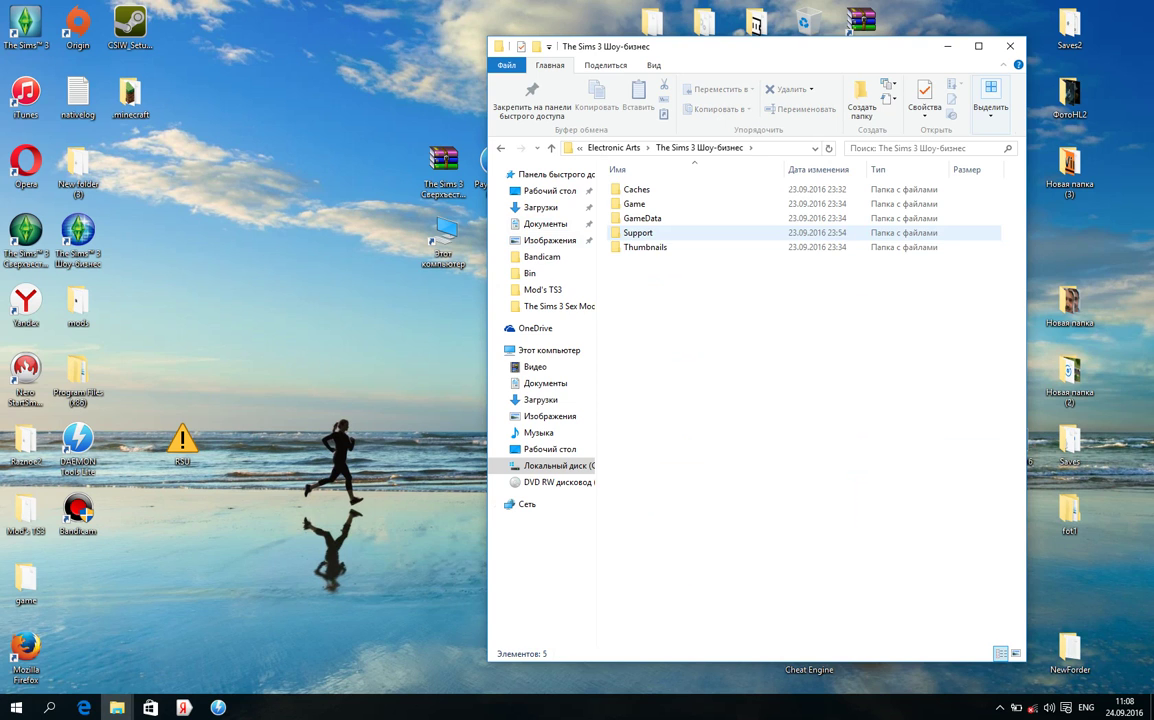
{"action": "double_click", "coordinate": [640, 203]}
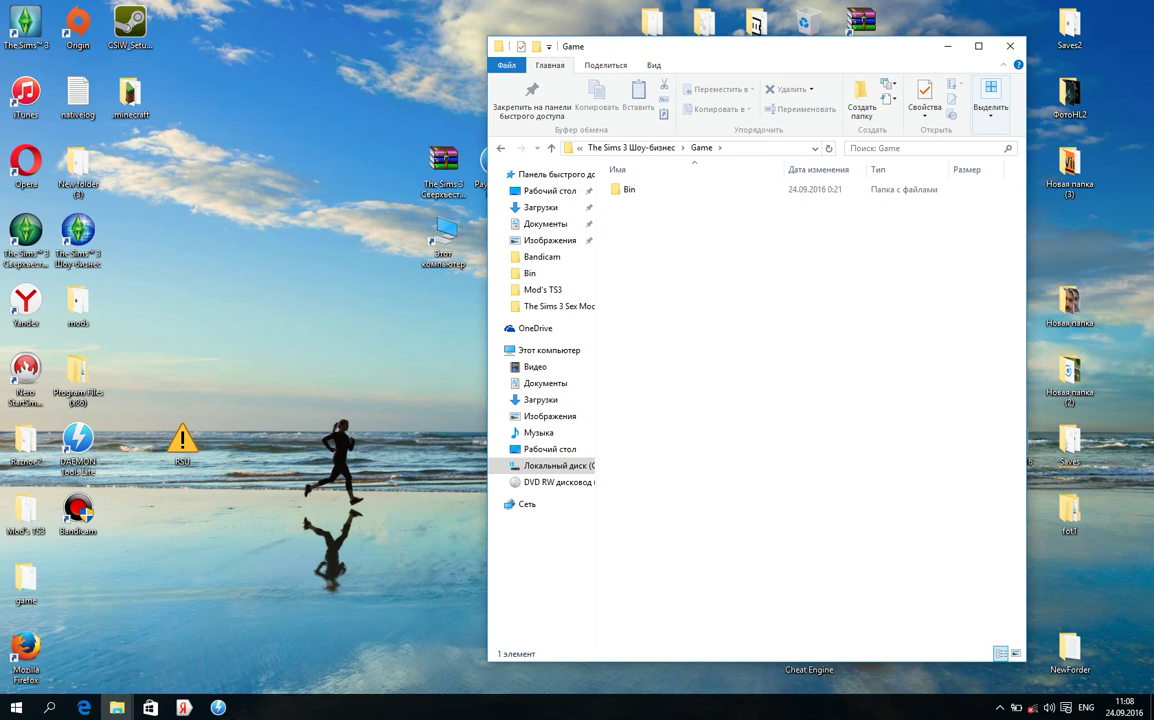
{"action": "double_click", "coordinate": [640, 189]}
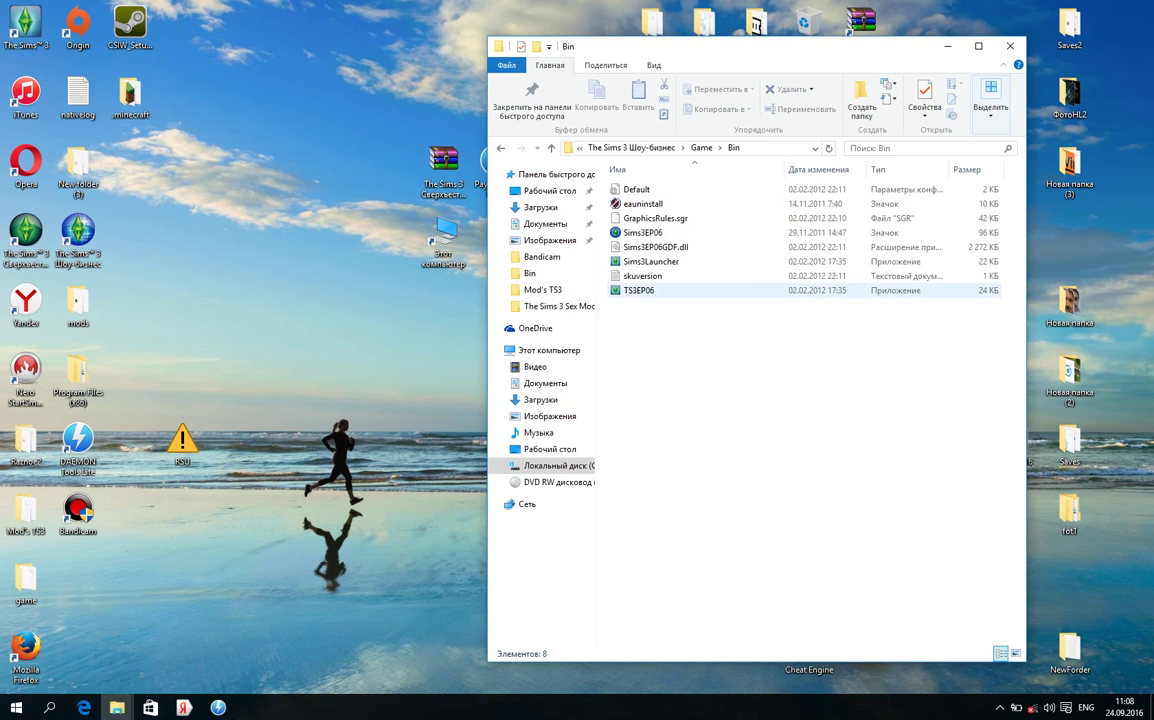
{"action": "left_click", "coordinate": [638, 290]}
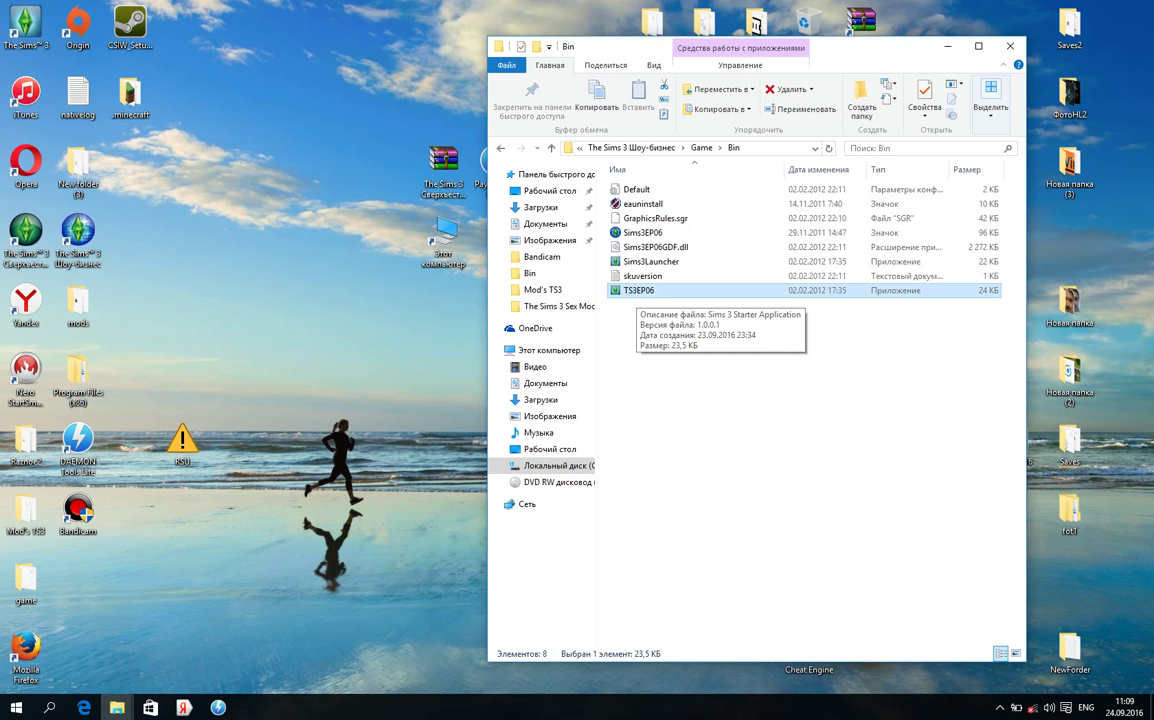
{"action": "left_click", "coordinate": [947, 46]}
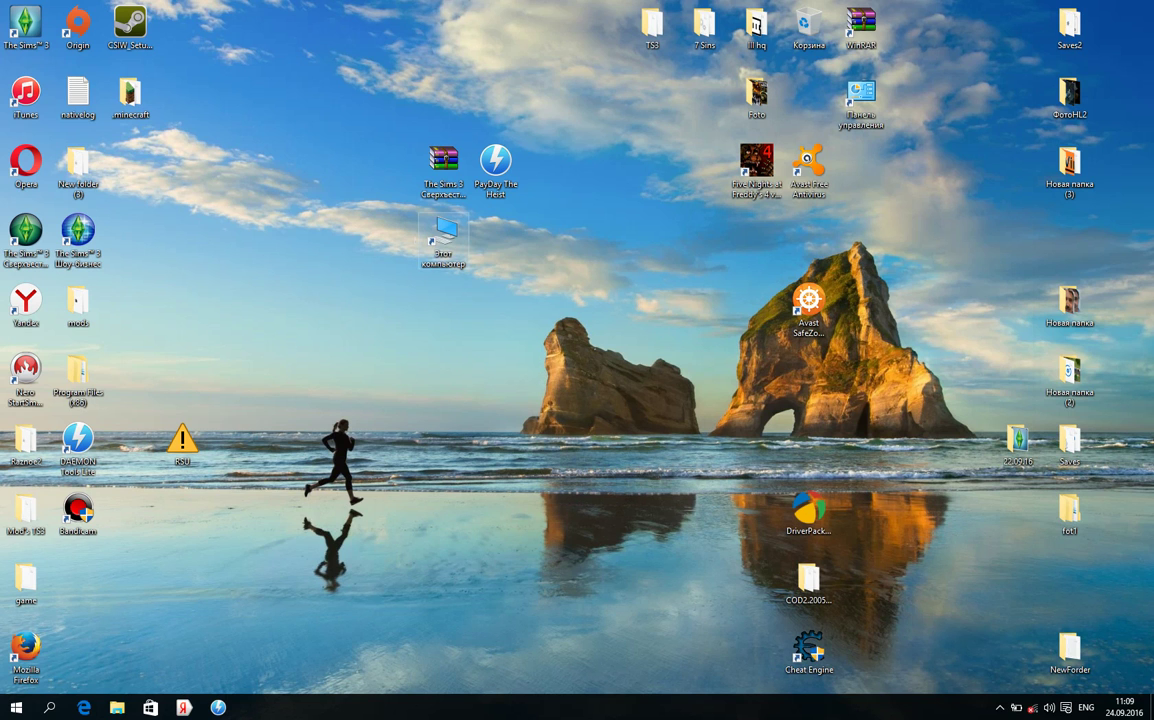
Step: Open DAEMON Tools Lite and arrange its window beside the Этот компьютер, The Sims 3 Сверхъестественное and PayDay The Heist desktop icons
{"action": "left_click_drag", "start_coordinate": [443, 234], "coordinate": [336, 106]}
{"action": "left_click", "coordinate": [218, 707]}
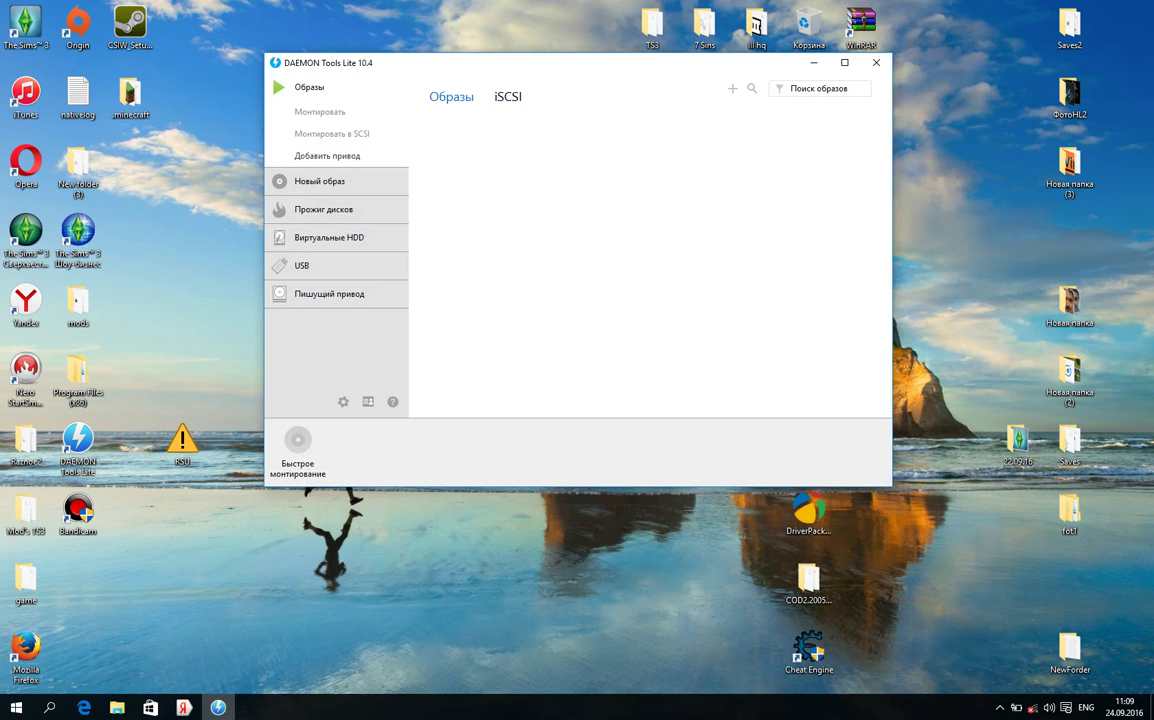
{"action": "left_click_drag", "start_coordinate": [514, 77], "coordinate": [778, 88]}
{"action": "left_click_drag", "start_coordinate": [443, 165], "coordinate": [234, 235]}
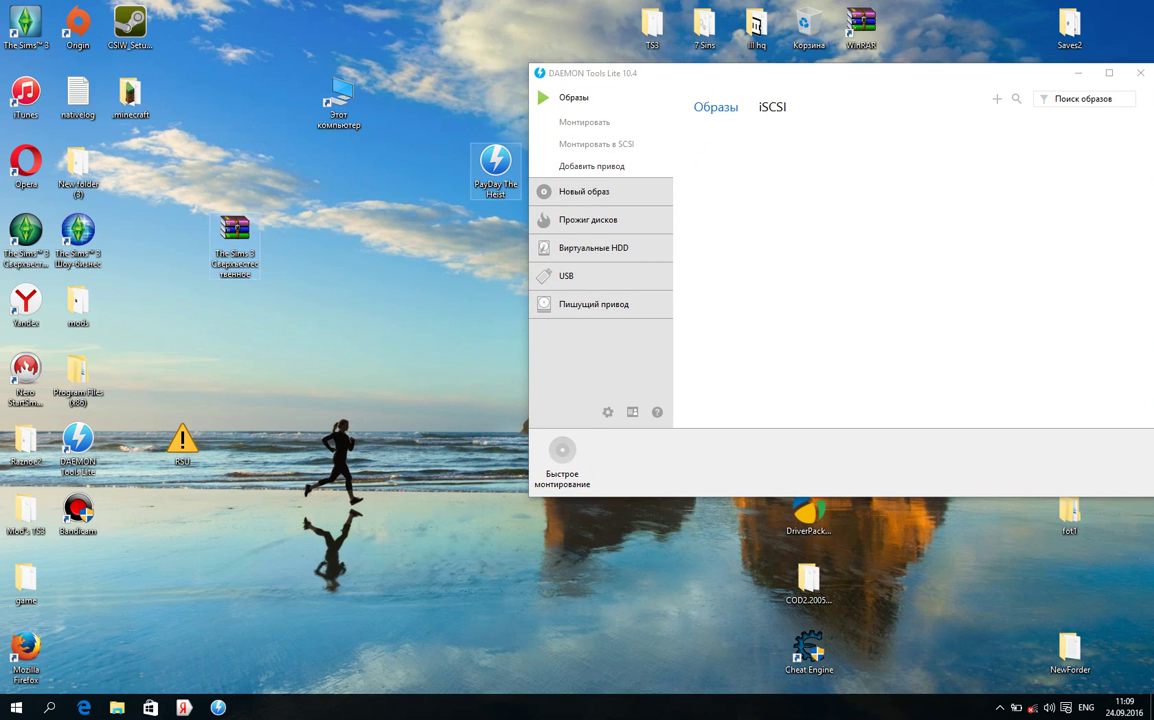
{"action": "left_click_drag", "start_coordinate": [496, 165], "coordinate": [338, 235]}
{"action": "left_click_drag", "start_coordinate": [775, 82], "coordinate": [655, 63]}
{"action": "left_click", "coordinate": [338, 228]}
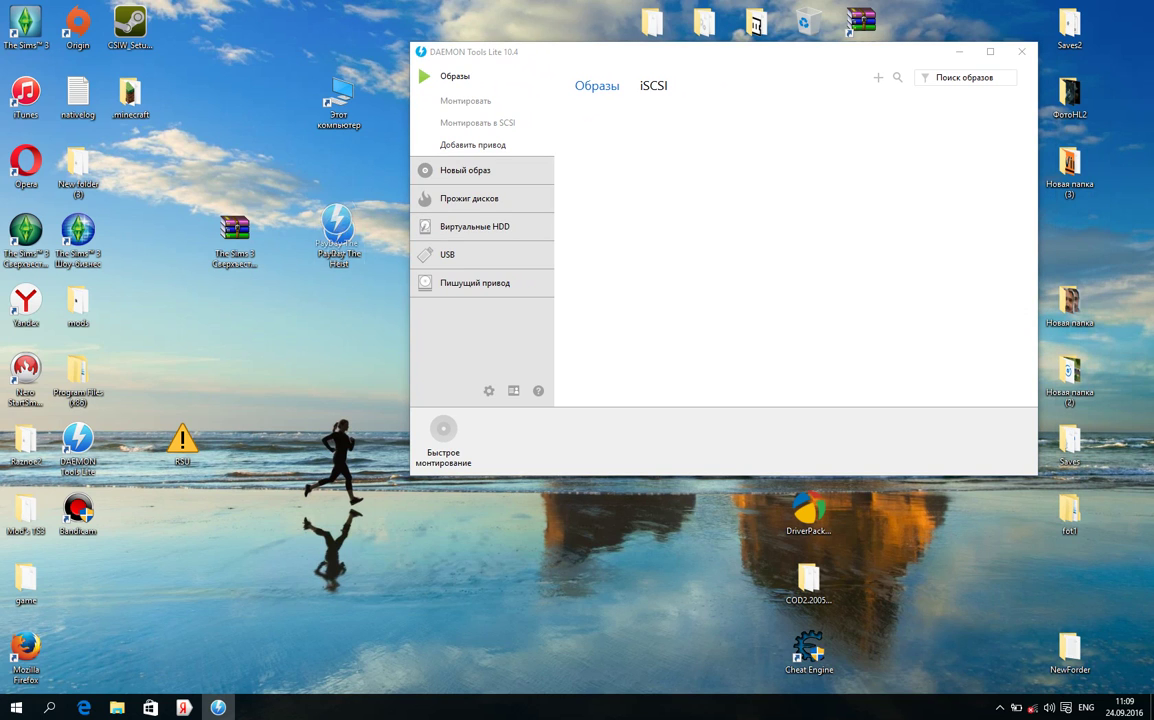
Step: Place the PayDay The Heist image and The Sims 3 Сверхъестественное archive side by side on the desktop and select the archive
{"action": "left_click_drag", "start_coordinate": [235, 232], "coordinate": [287, 232]}
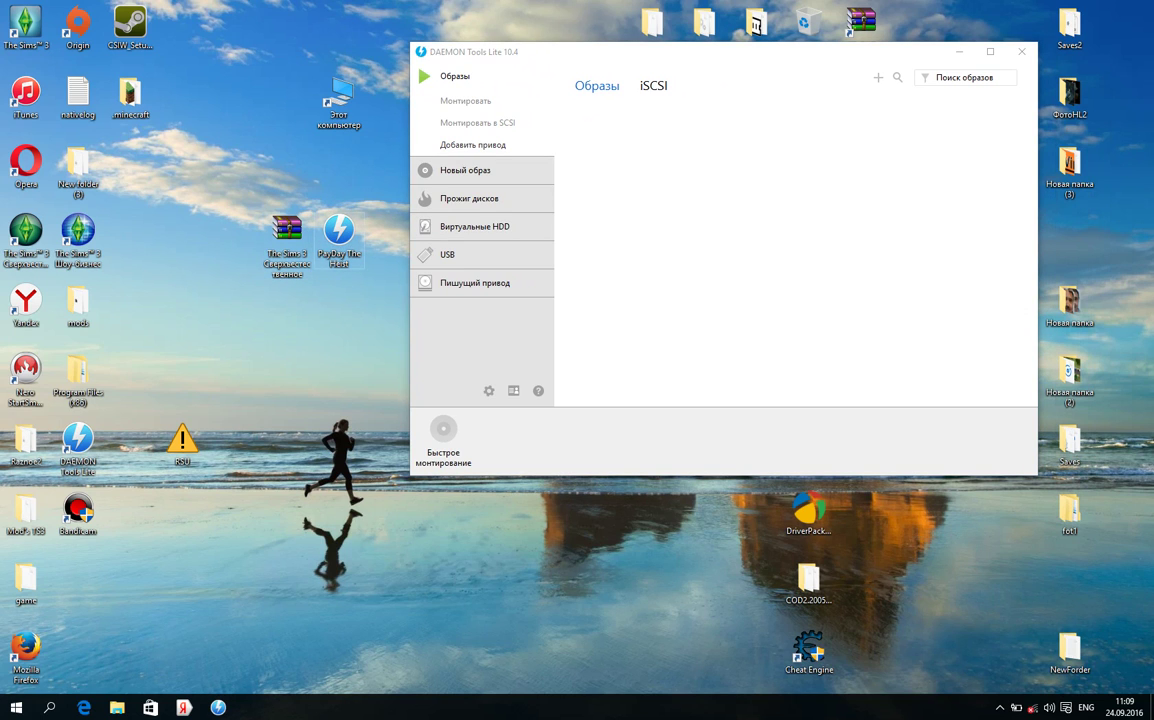
{"action": "left_click_drag", "start_coordinate": [338, 230], "coordinate": [287, 370]}
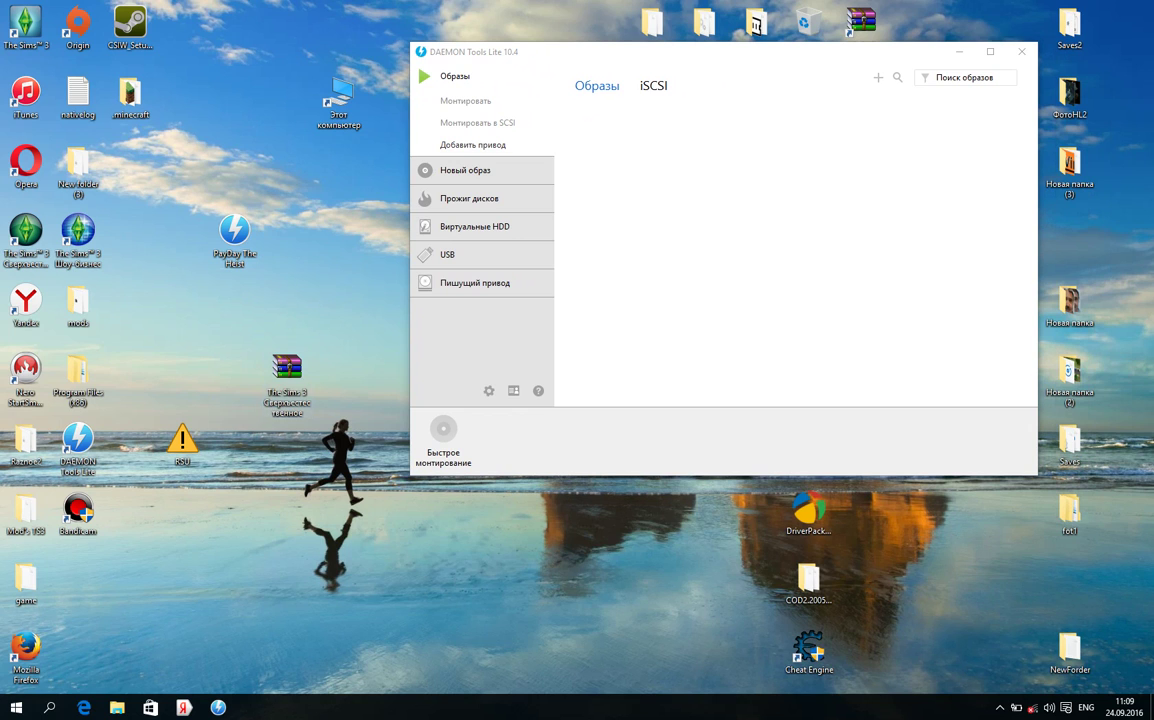
{"action": "left_click_drag", "start_coordinate": [287, 375], "coordinate": [339, 305]}
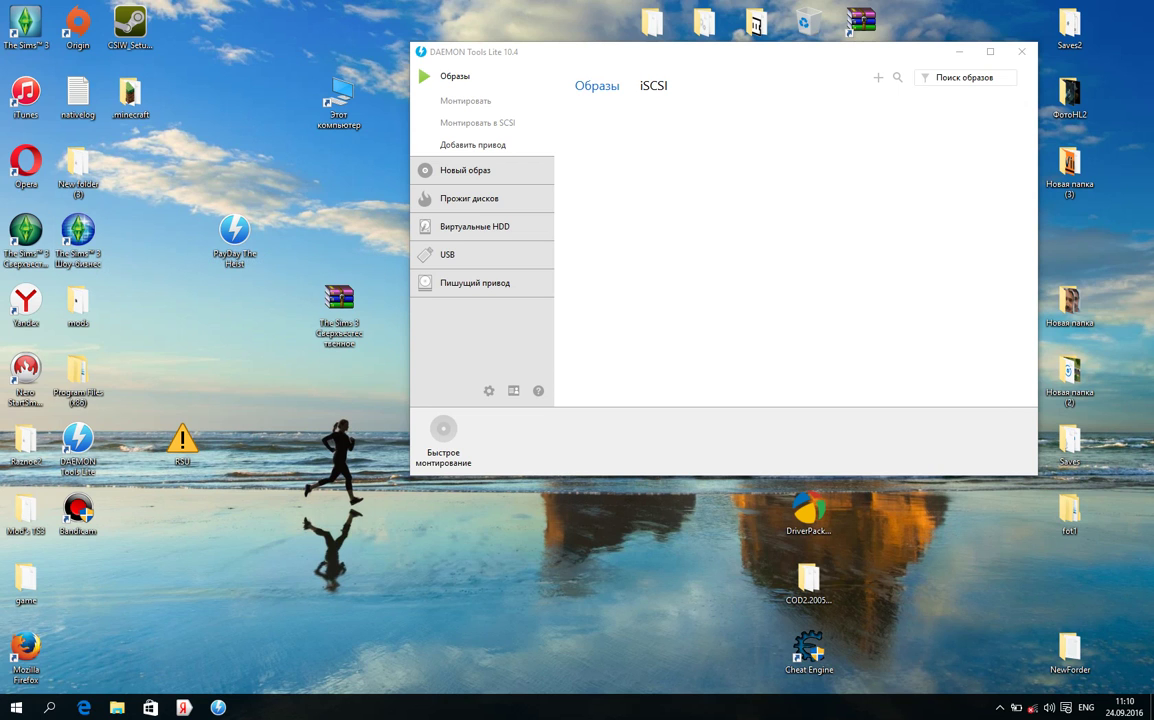
{"action": "mouse_move", "coordinate": [240, 222]}
{"action": "left_click_drag", "start_coordinate": [234, 235], "coordinate": [286, 305]}
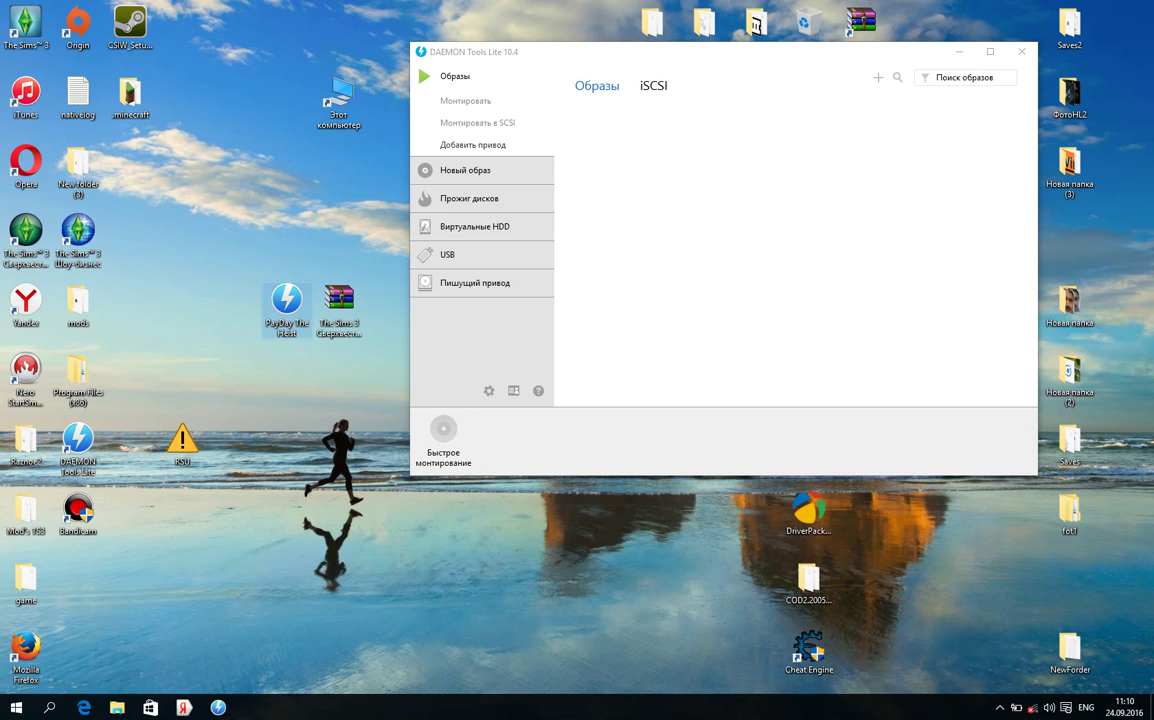
{"action": "left_click_drag", "start_coordinate": [208, 224], "coordinate": [332, 324]}
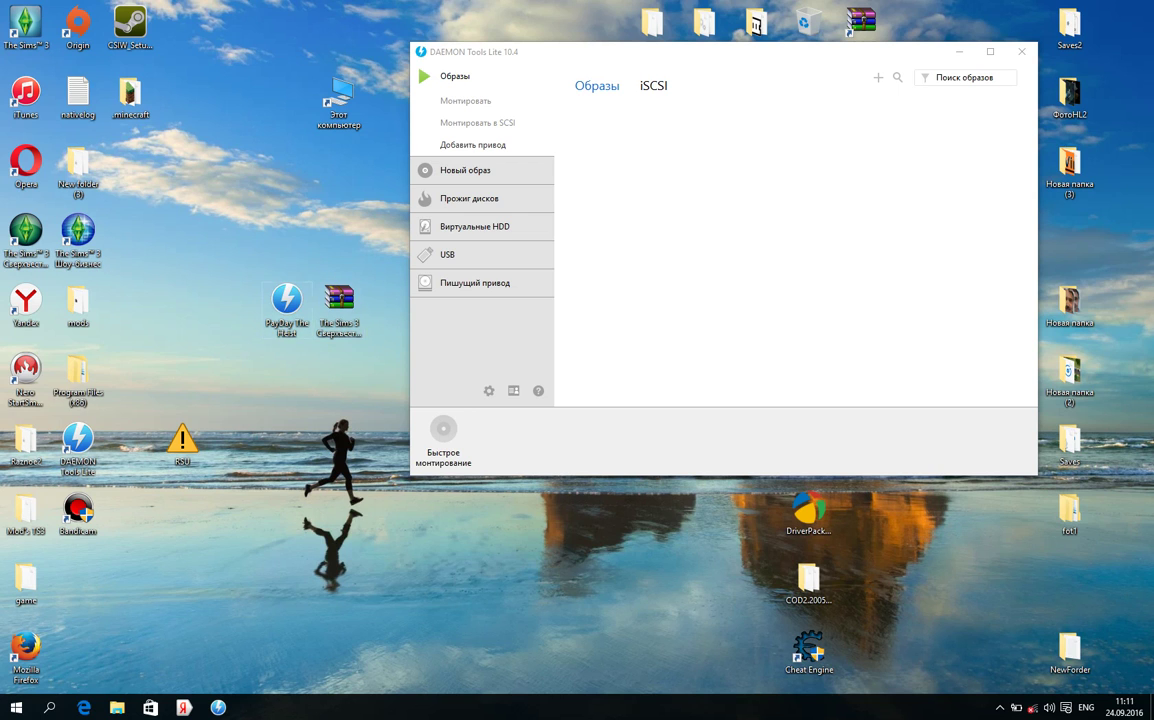
{"action": "left_click_drag", "start_coordinate": [215, 229], "coordinate": [328, 325]}
{"action": "left_click", "coordinate": [338, 297]}
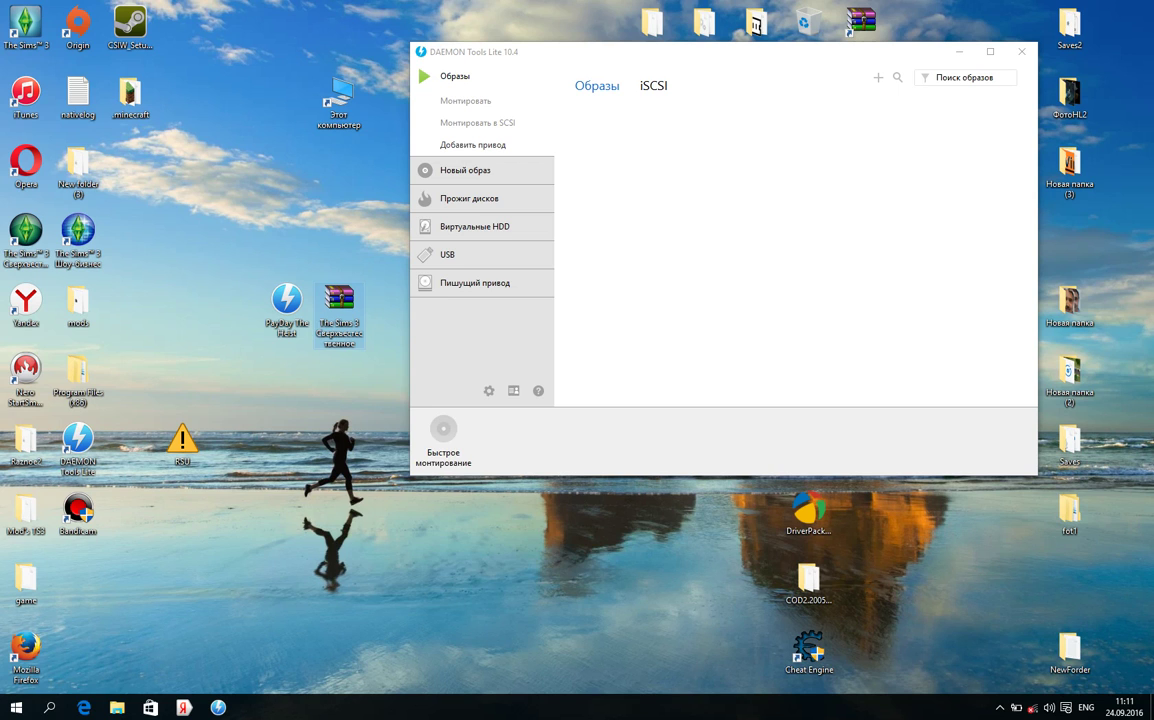
{"action": "right_click", "coordinate": [340, 294]}
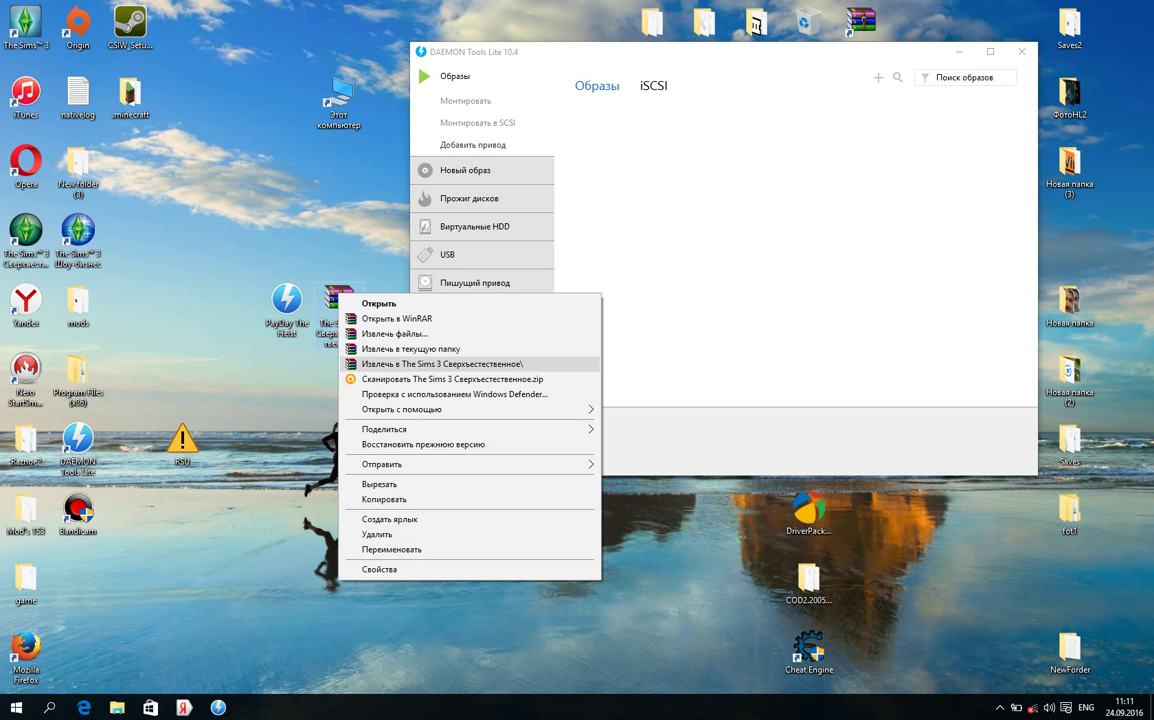
{"action": "key", "text": "Escape"}
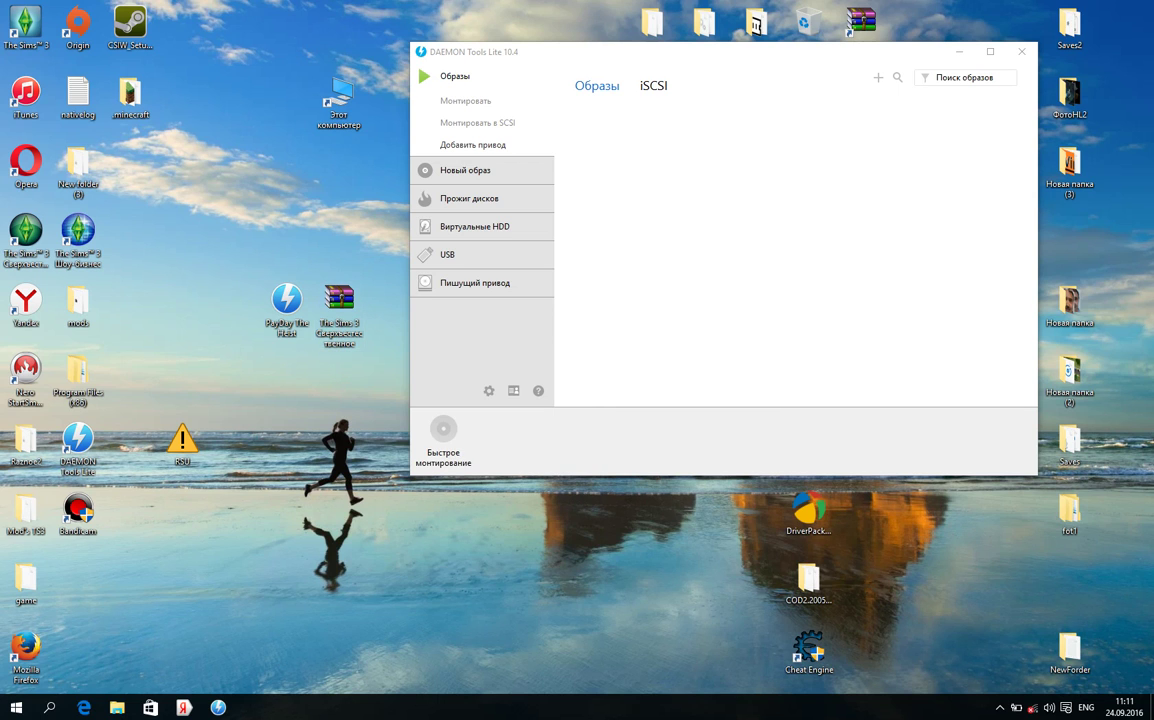
{"action": "right_click", "coordinate": [285, 300]}
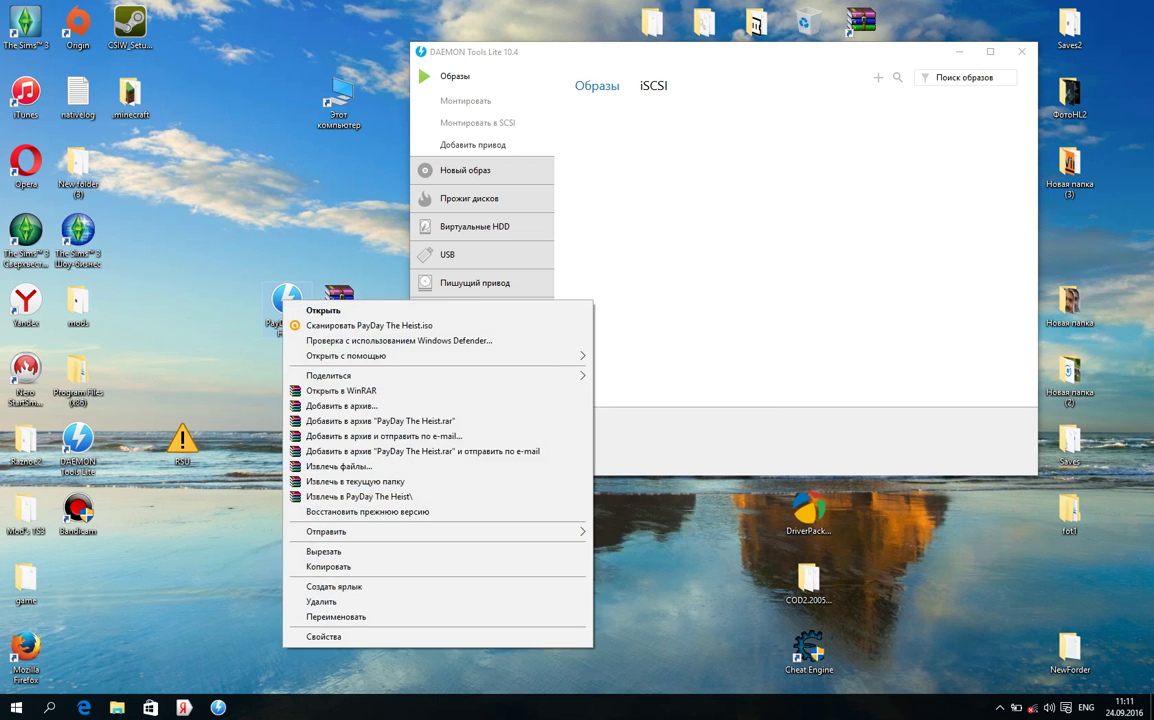
{"action": "key", "text": "Escape"}
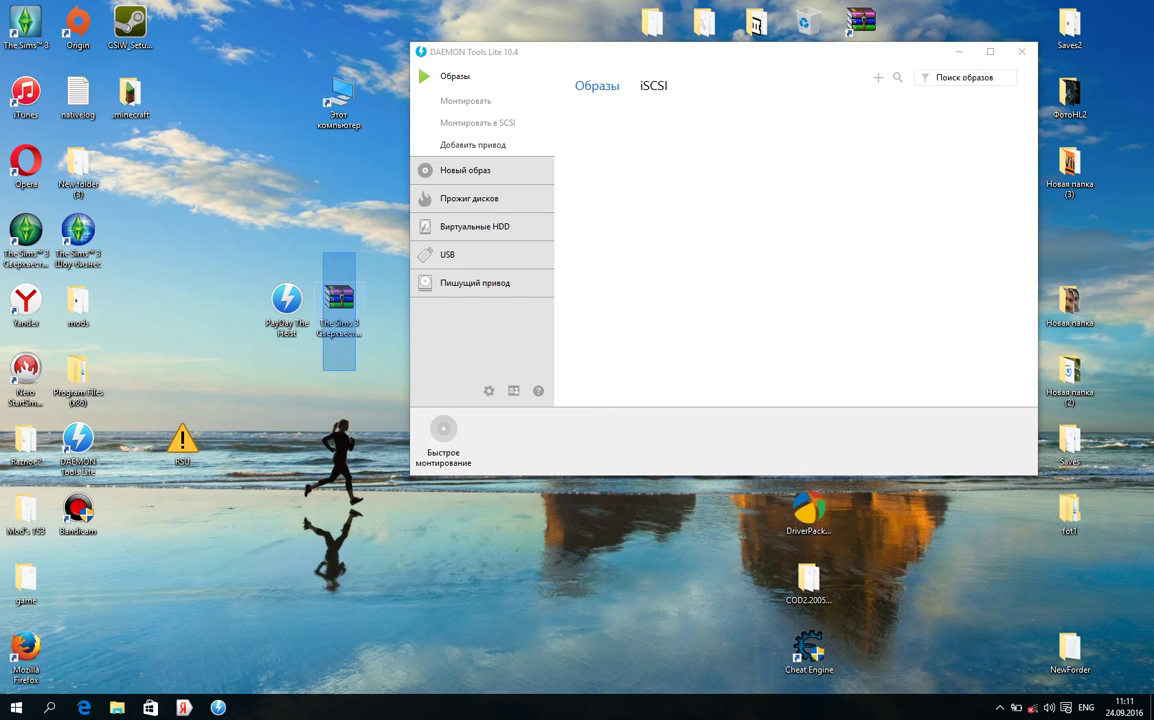
{"action": "right_click", "coordinate": [341, 297]}
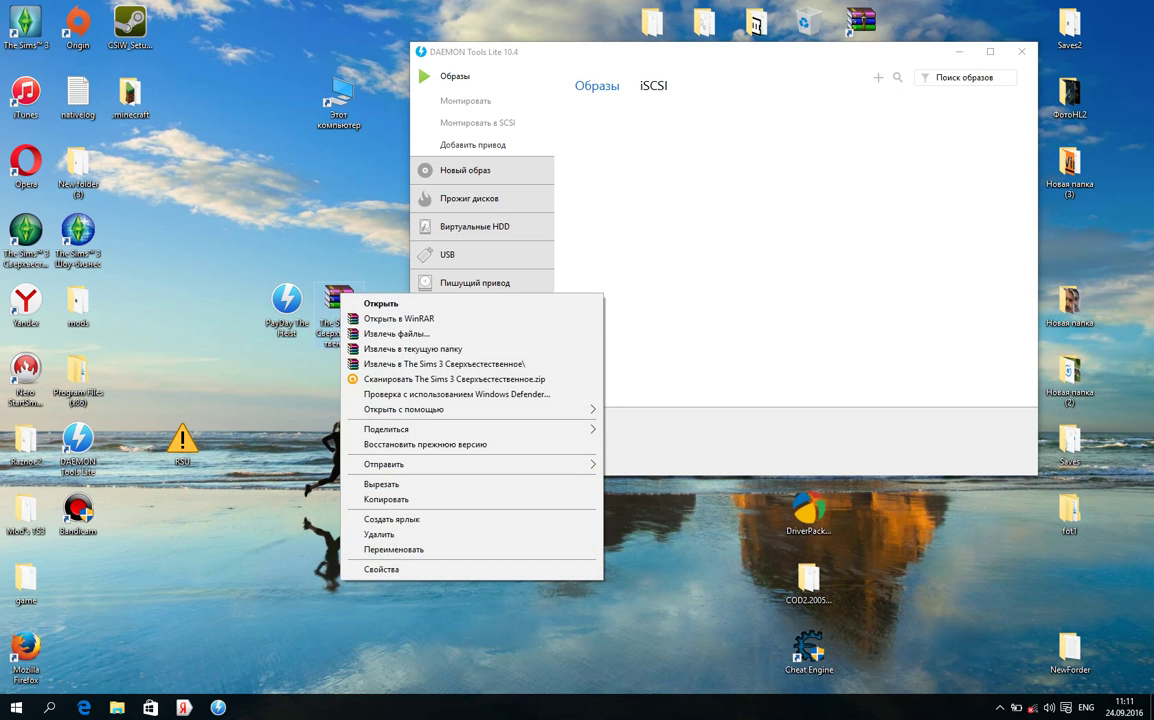
{"action": "key", "text": "Escape"}
{"action": "left_click_drag", "start_coordinate": [213, 243], "coordinate": [313, 349]}
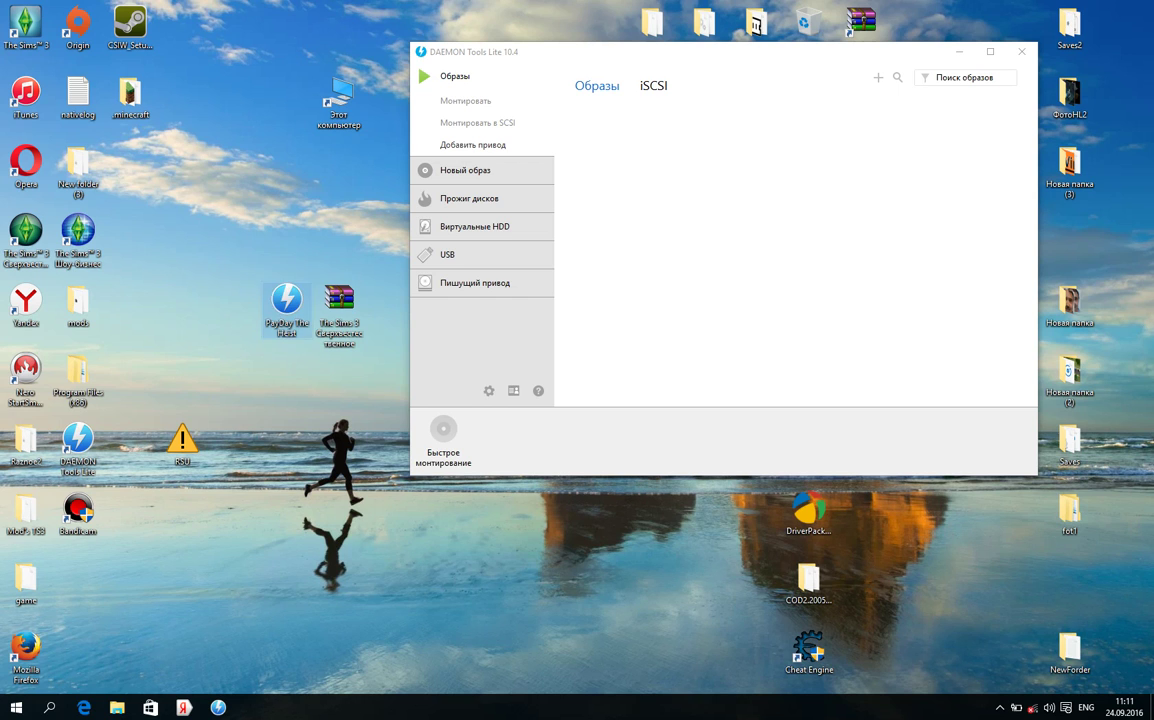
{"action": "mouse_move", "coordinate": [249, 257]}
{"action": "left_mouse_down"}
{"action": "mouse_move", "coordinate": [290, 331]}
{"action": "mouse_move", "coordinate": [285, 309]}
{"action": "left_mouse_up"}
{"action": "right_click", "coordinate": [285, 309]}
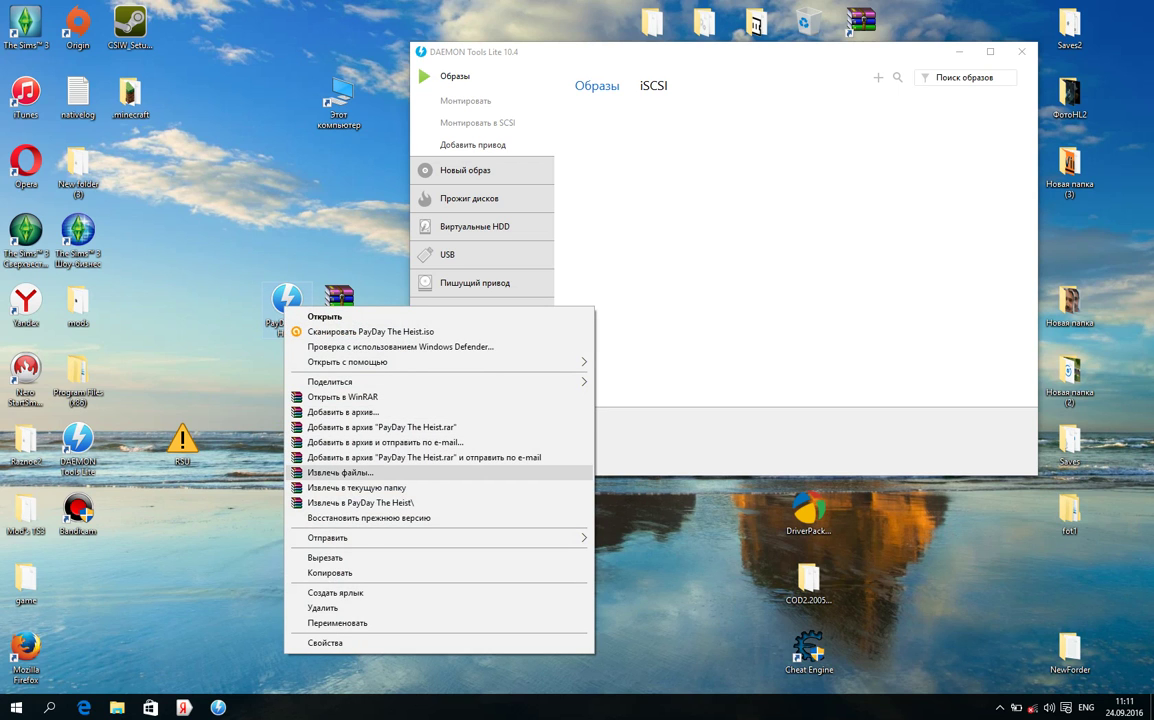
{"action": "key", "text": "Escape"}
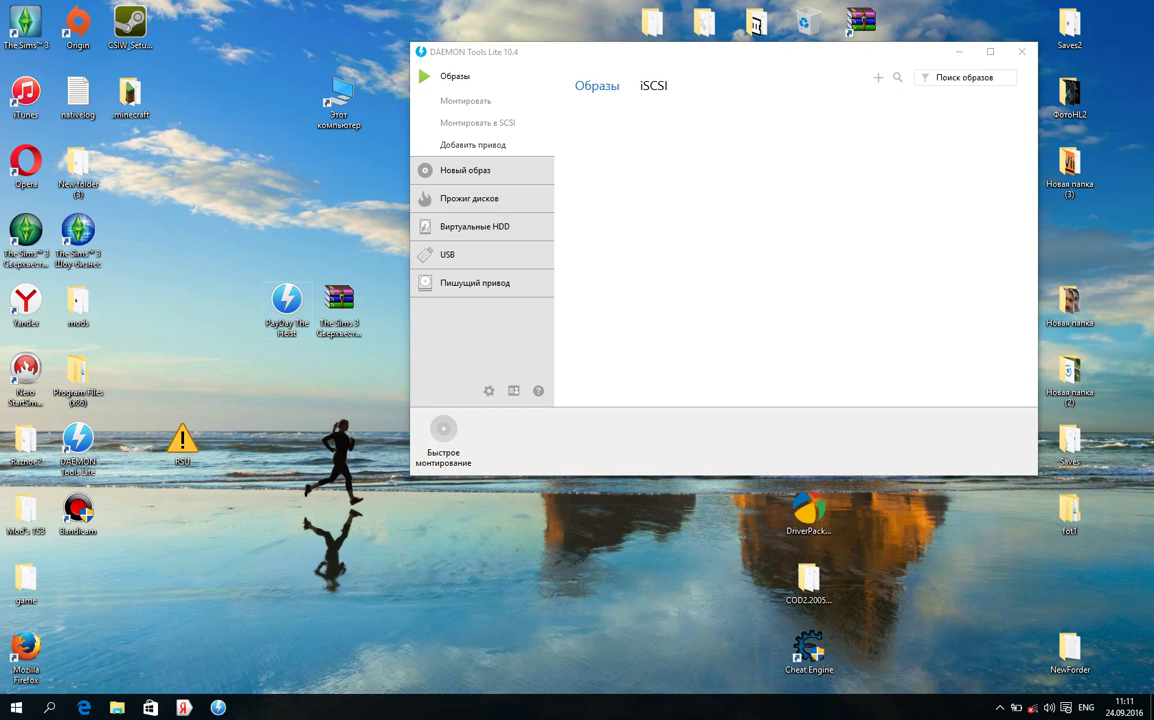
Step: Move the PayDay The Heist image beside New folder (3) and add The Sims 3 Сверхъестественное archive to the Образы collection
{"action": "left_click_drag", "start_coordinate": [285, 308], "coordinate": [124, 160]}
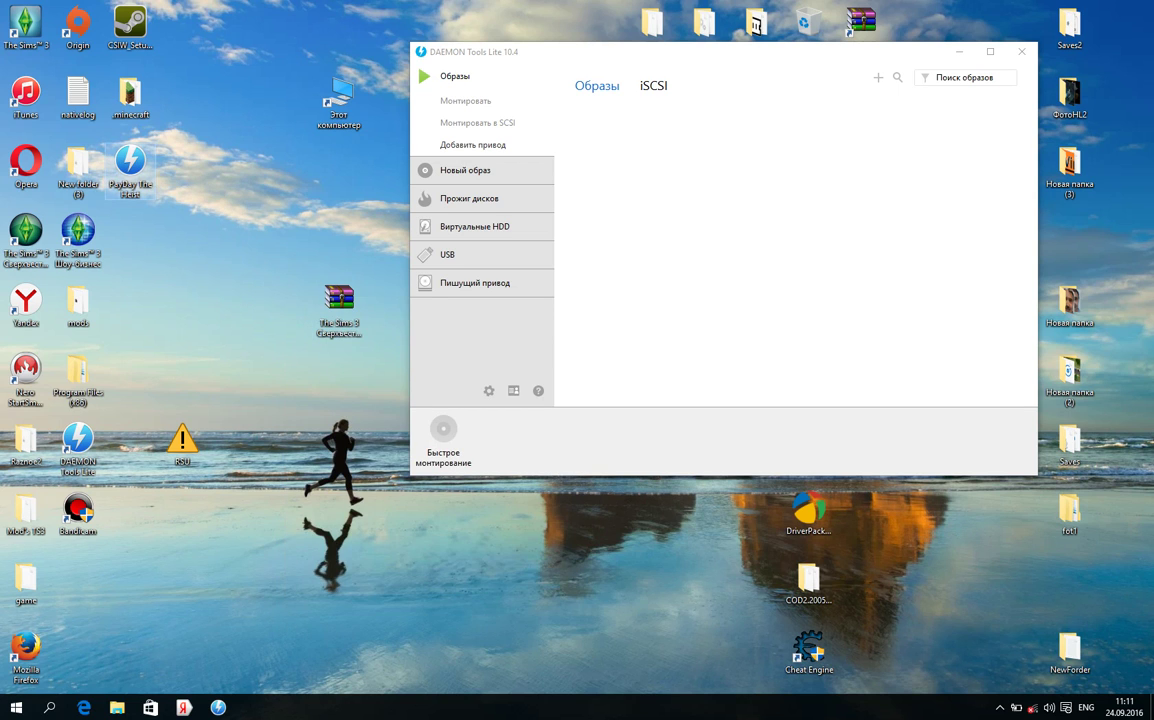
{"action": "left_click_drag", "start_coordinate": [339, 308], "coordinate": [622, 177]}
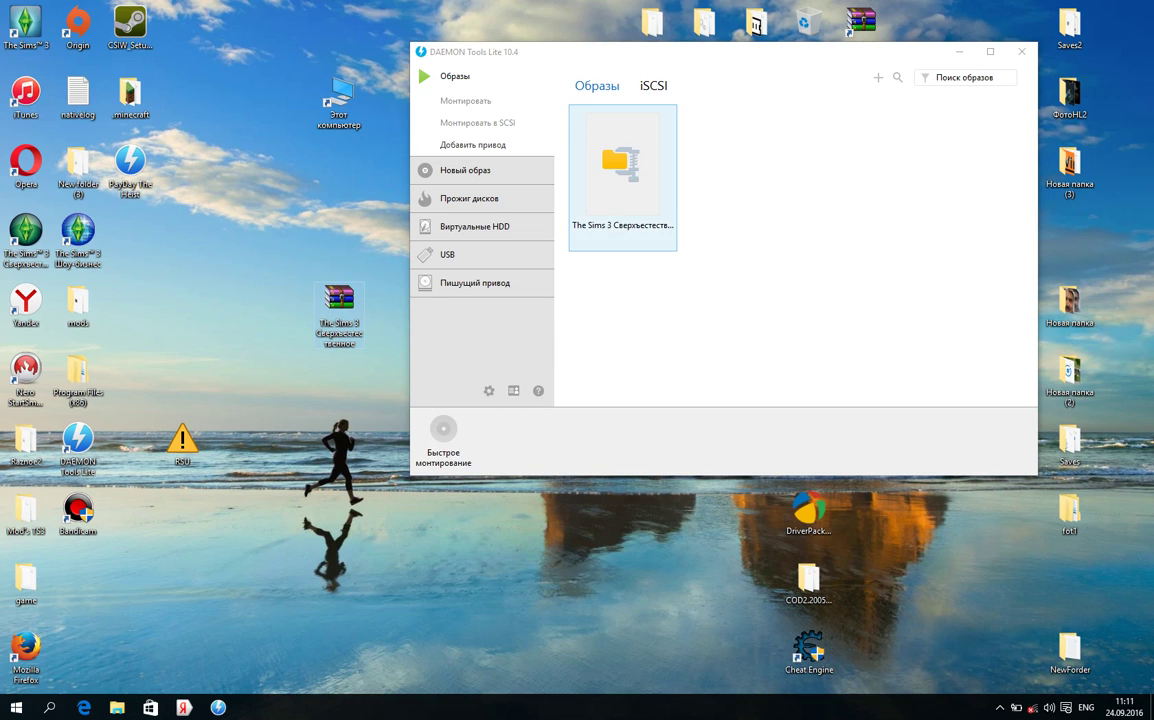
{"action": "left_click", "coordinate": [622, 177]}
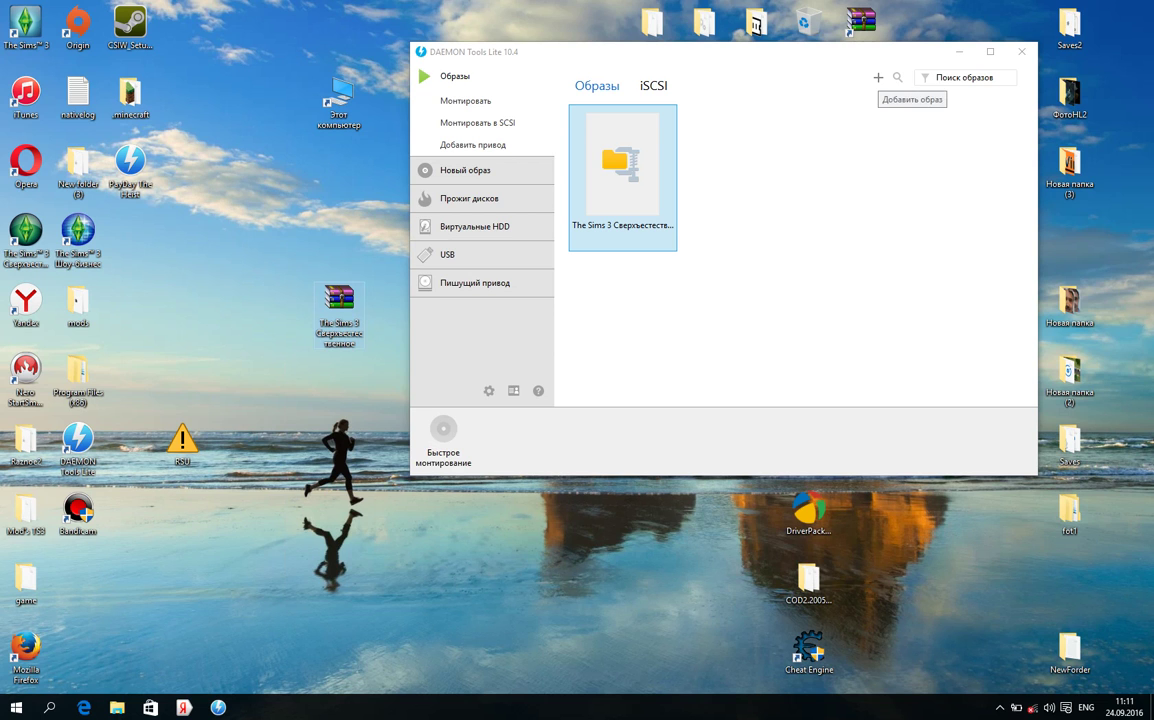
Step: Browse to Рабочий стол in the add-image dialog, select The Sims 3 Сверхъестественное archive and close the dialog
{"action": "left_click", "coordinate": [878, 77]}
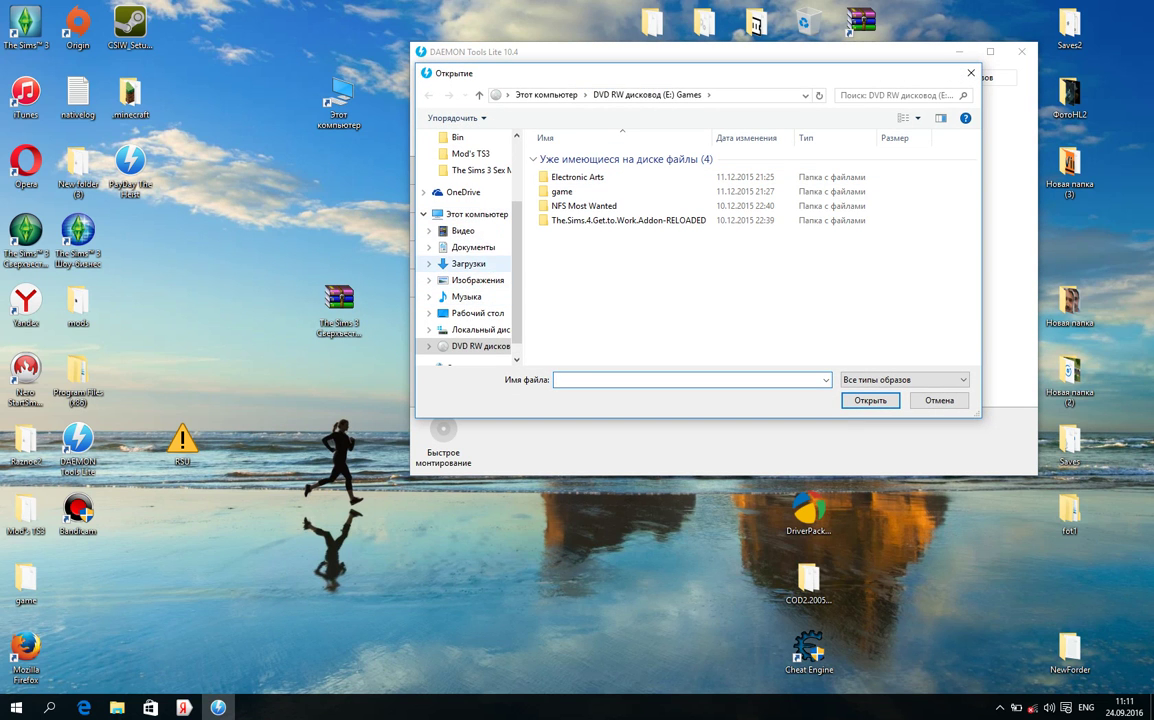
{"action": "scroll", "coordinate": [468, 250], "scroll_direction": "up", "scroll_amount": 2}
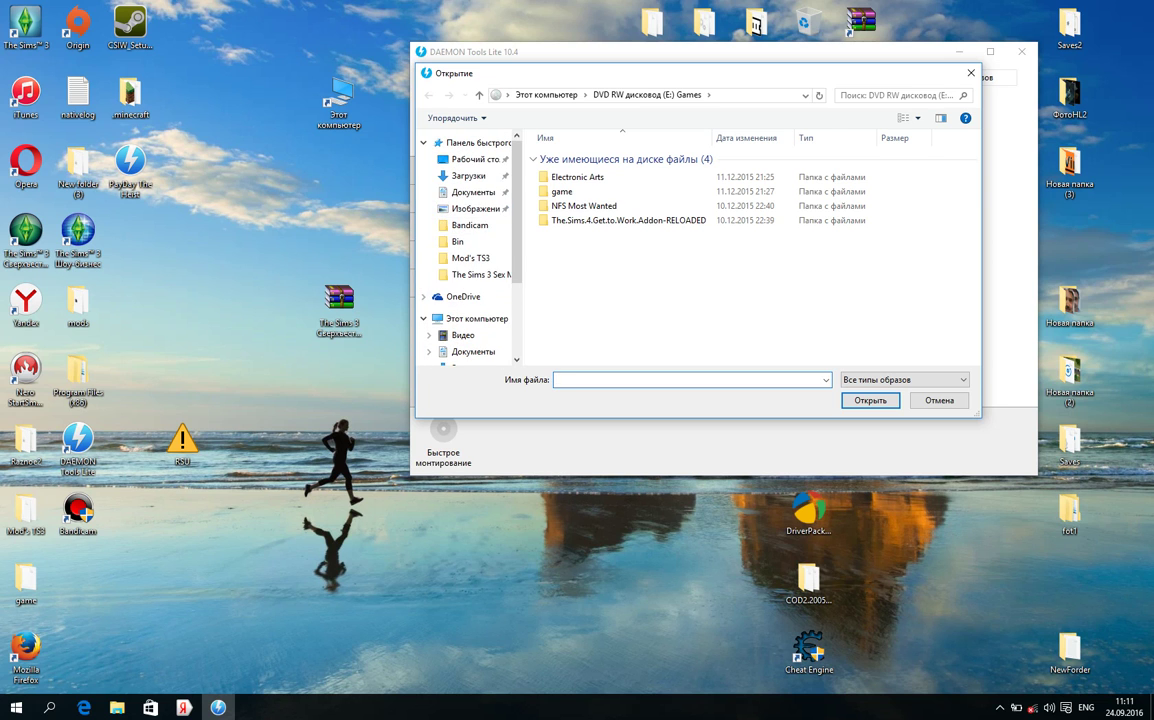
{"action": "left_click", "coordinate": [470, 159]}
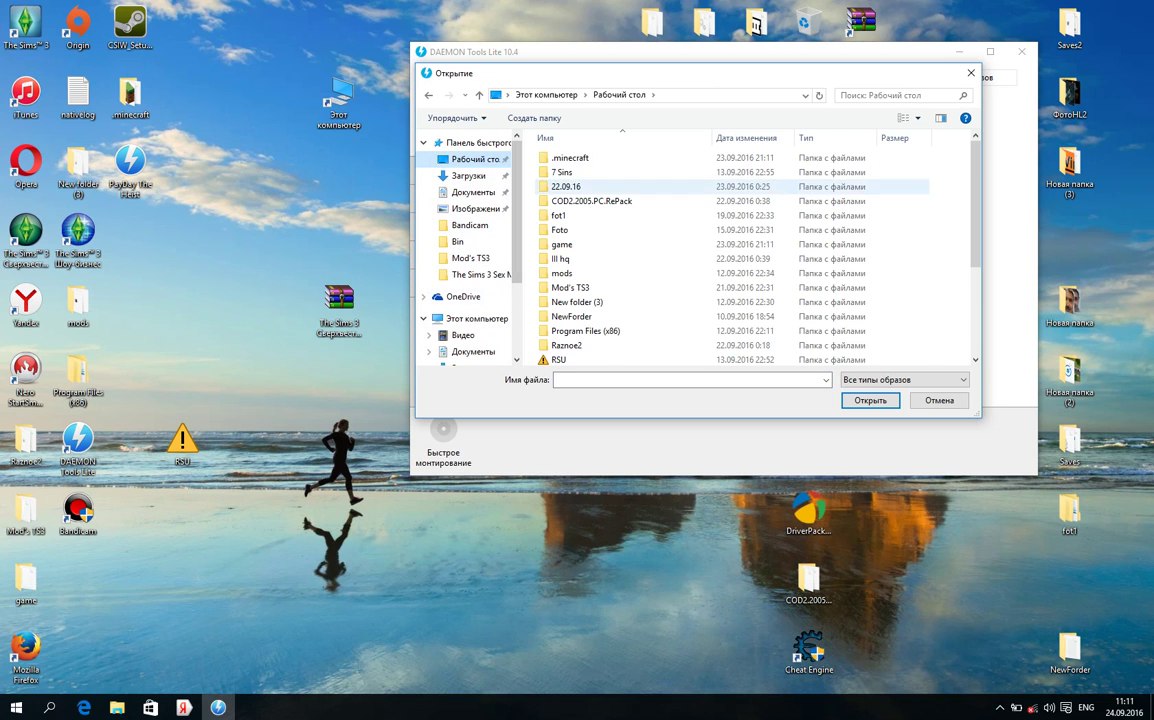
{"action": "scroll", "coordinate": [665, 314], "scroll_direction": "down", "scroll_amount": 3}
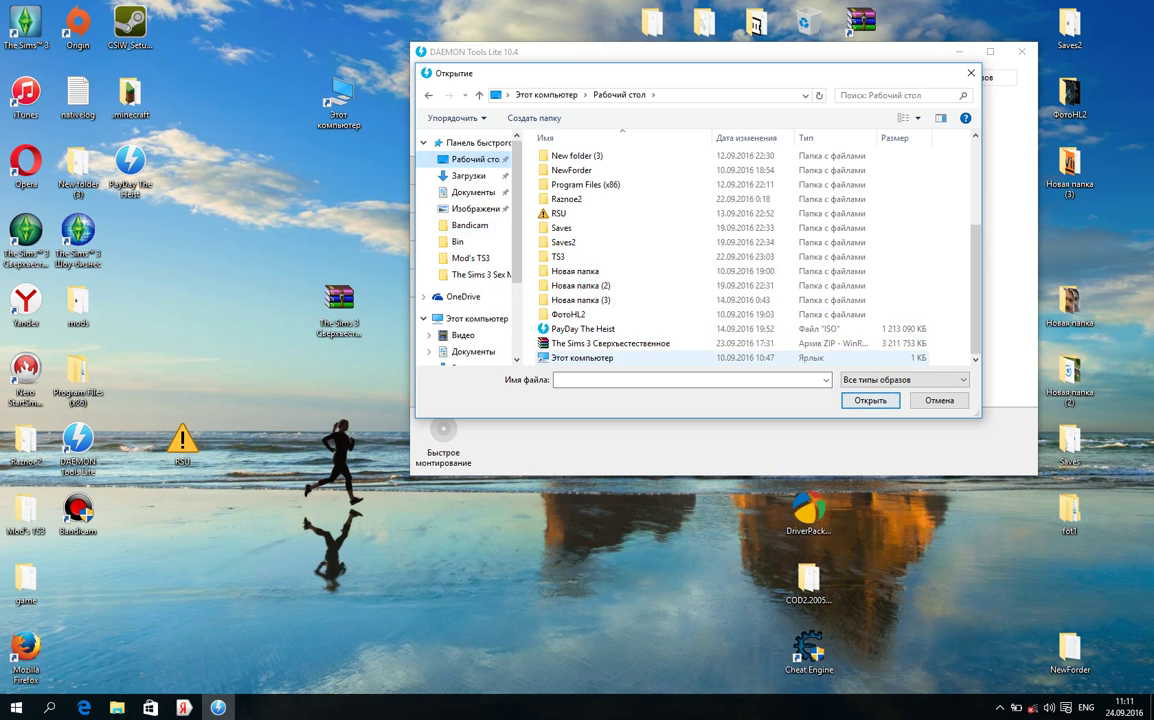
{"action": "left_click", "coordinate": [610, 343]}
{"action": "left_click", "coordinate": [869, 400]}
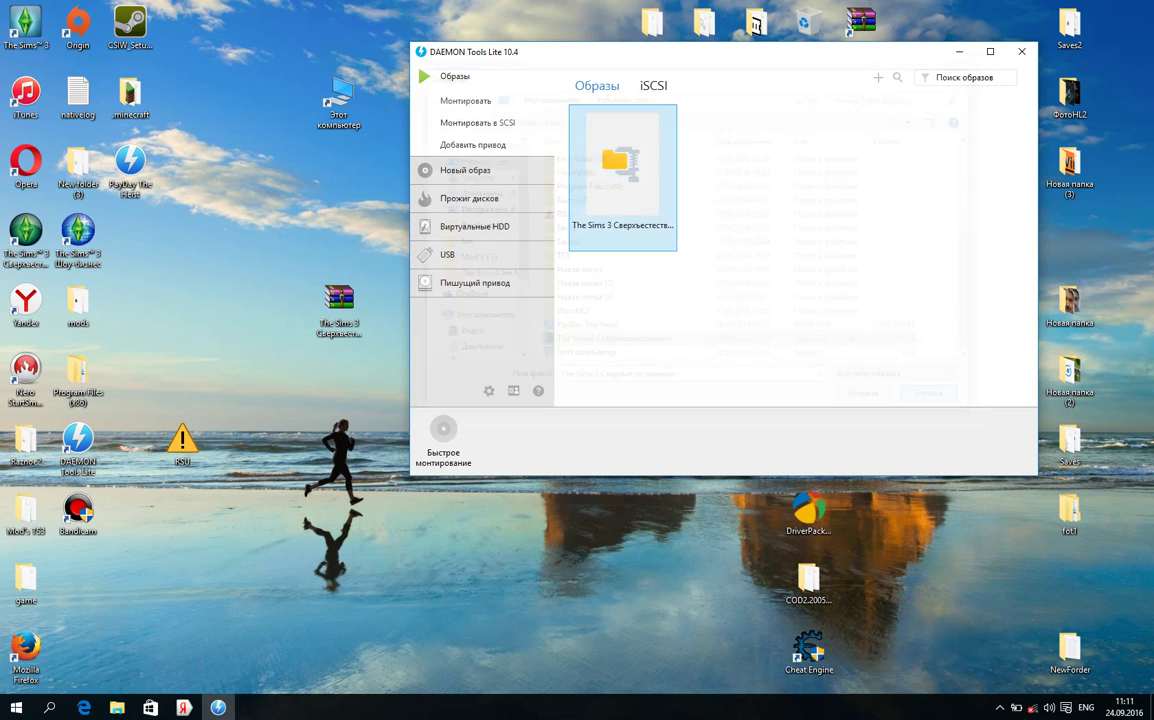
Step: Mount The Sims 3 Сверхъестественное image in SCSI and close the opened disc folder and DAEMON Tools Lite
{"action": "right_click", "coordinate": [623, 169]}
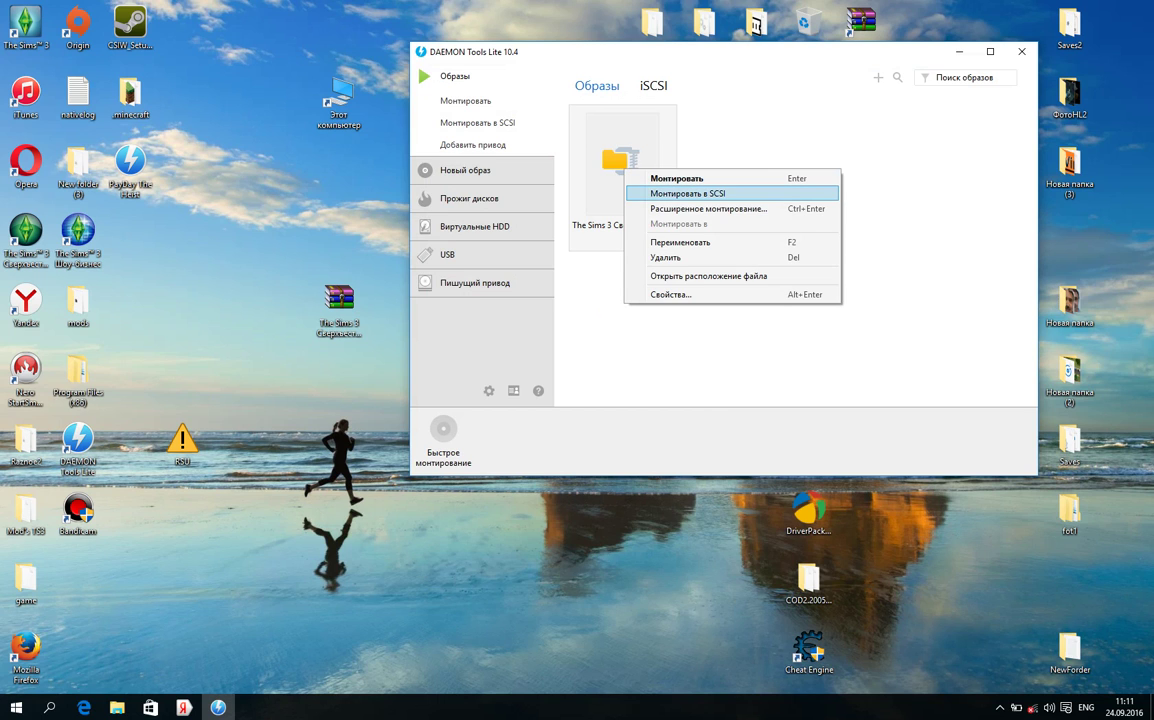
{"action": "left_click", "coordinate": [688, 193]}
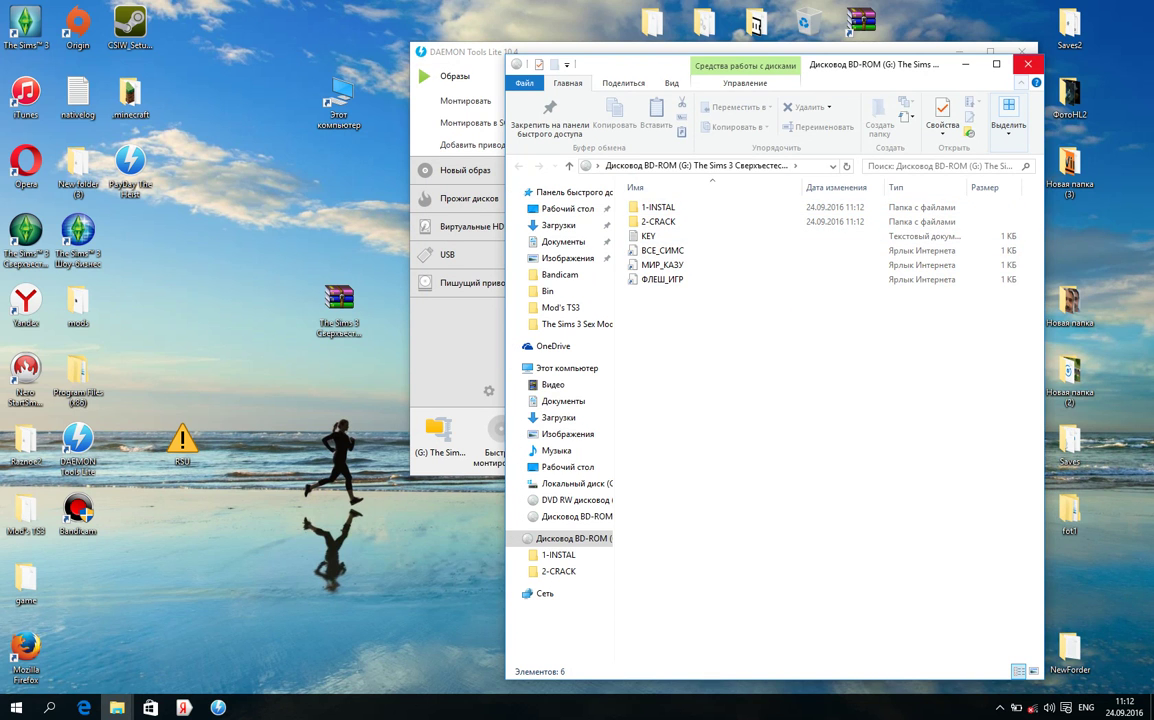
{"action": "left_click", "coordinate": [925, 49]}
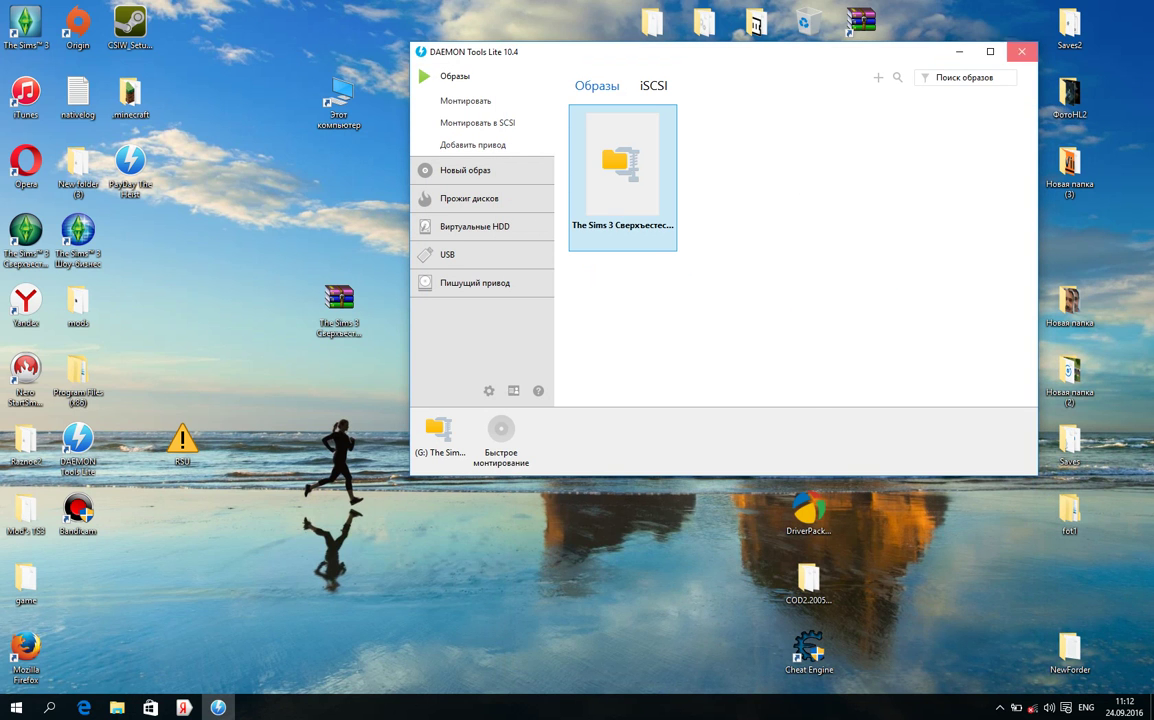
{"action": "left_click", "coordinate": [1022, 51]}
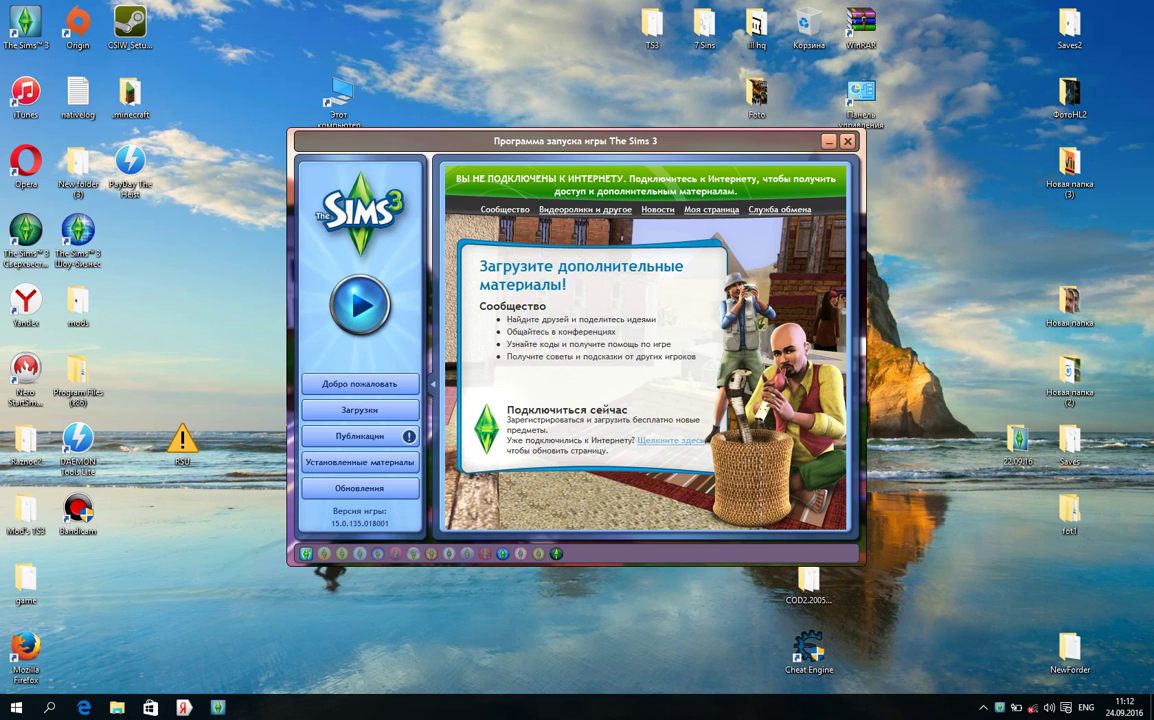
Step: Try to start the game from The Sims 3 launcher, dismiss the error dialogs and open the Загрузки page
{"action": "left_click", "coordinate": [359, 305]}
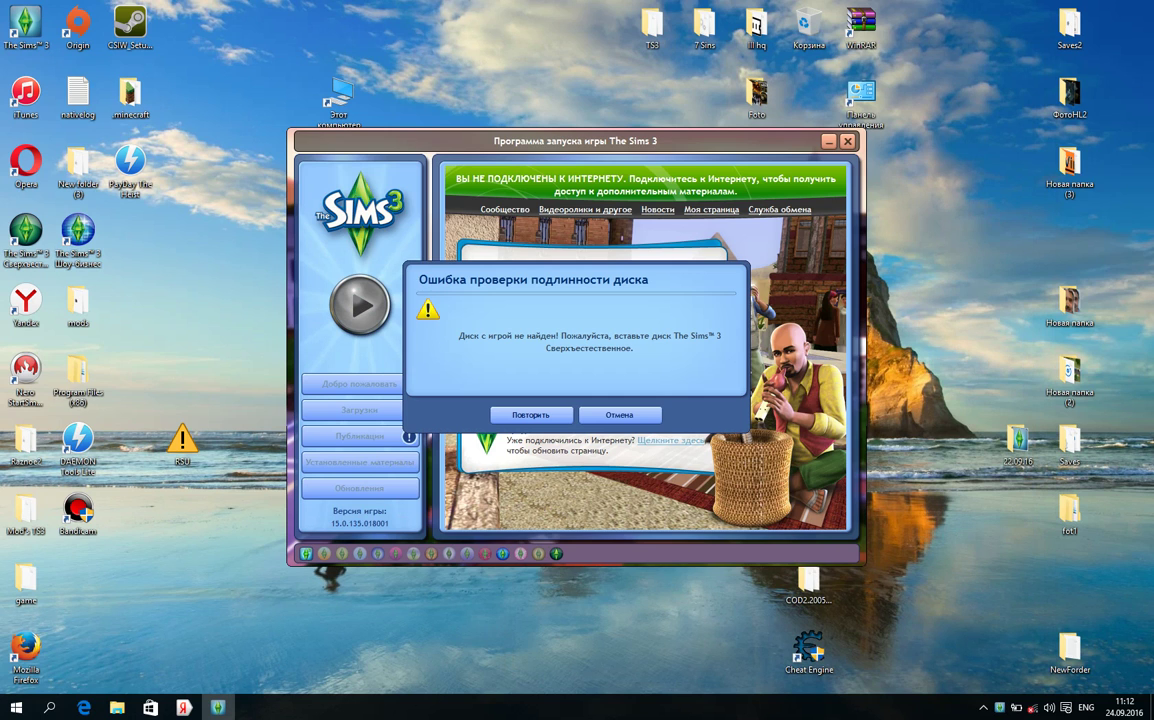
{"action": "left_click", "coordinate": [605, 414]}
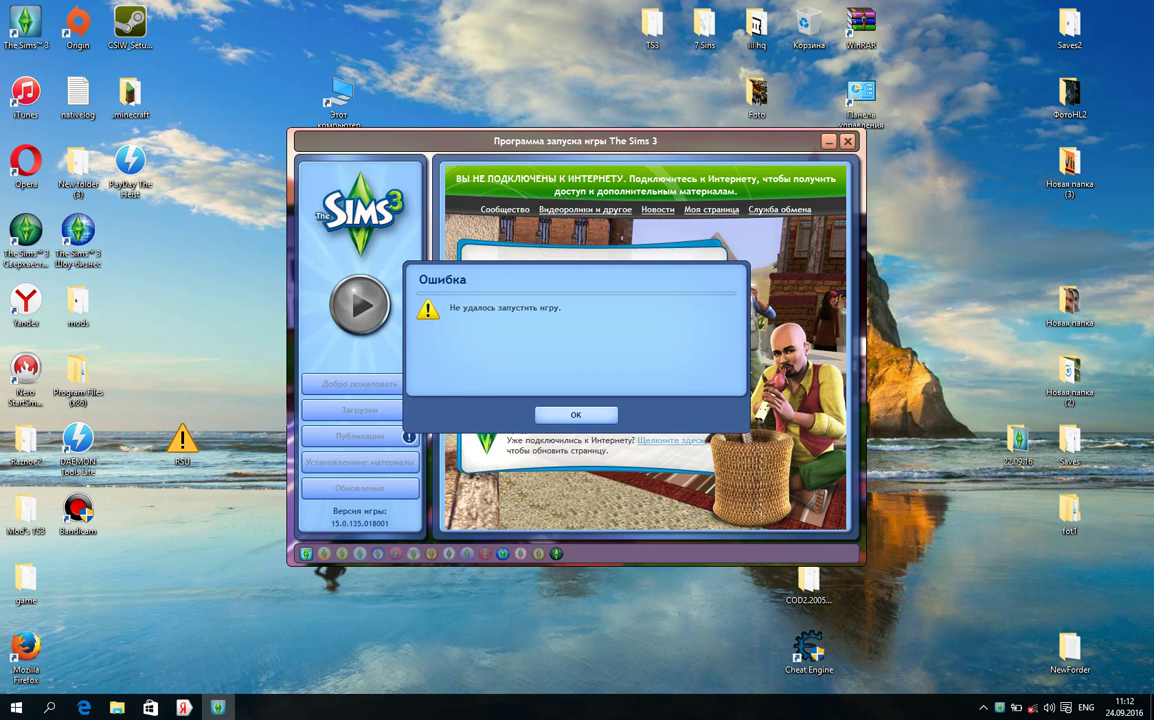
{"action": "left_click", "coordinate": [598, 414]}
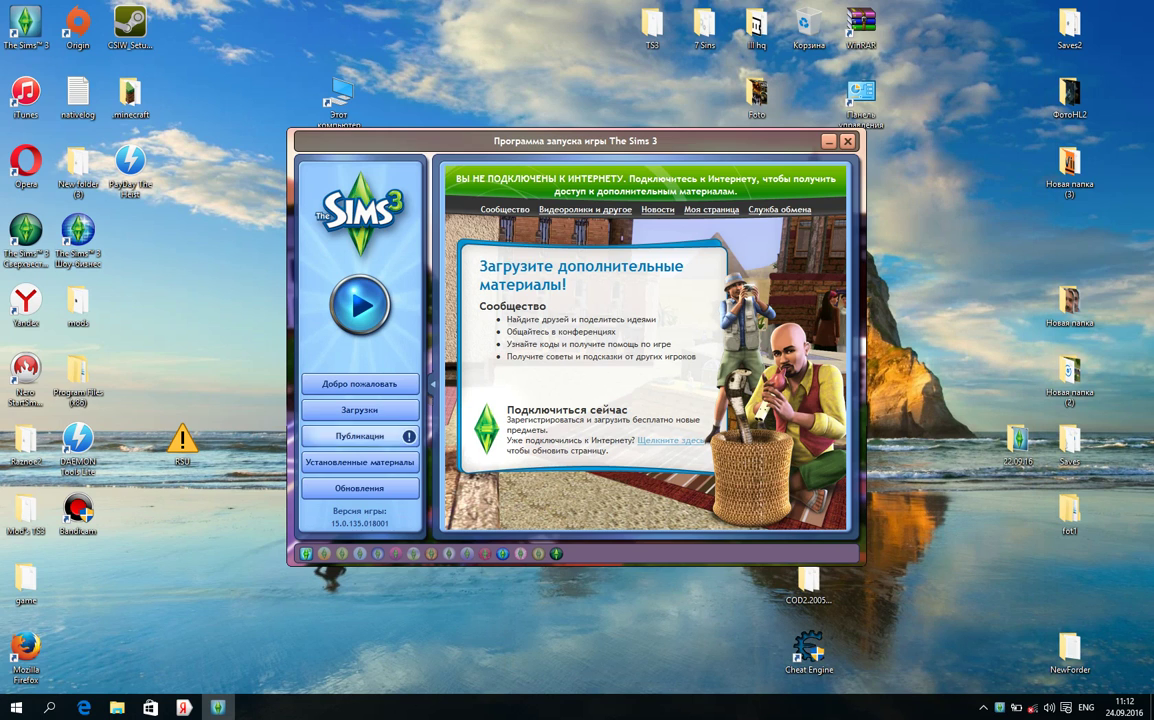
{"action": "left_click", "coordinate": [359, 409]}
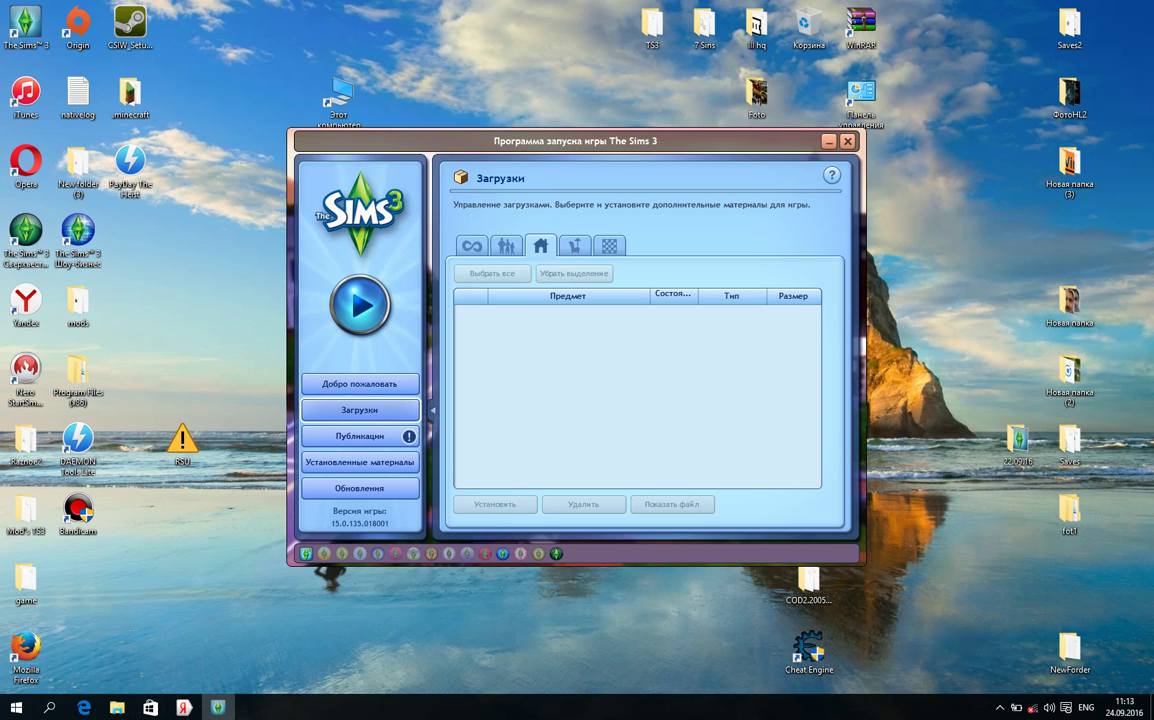
{"action": "left_click", "coordinate": [999, 707]}
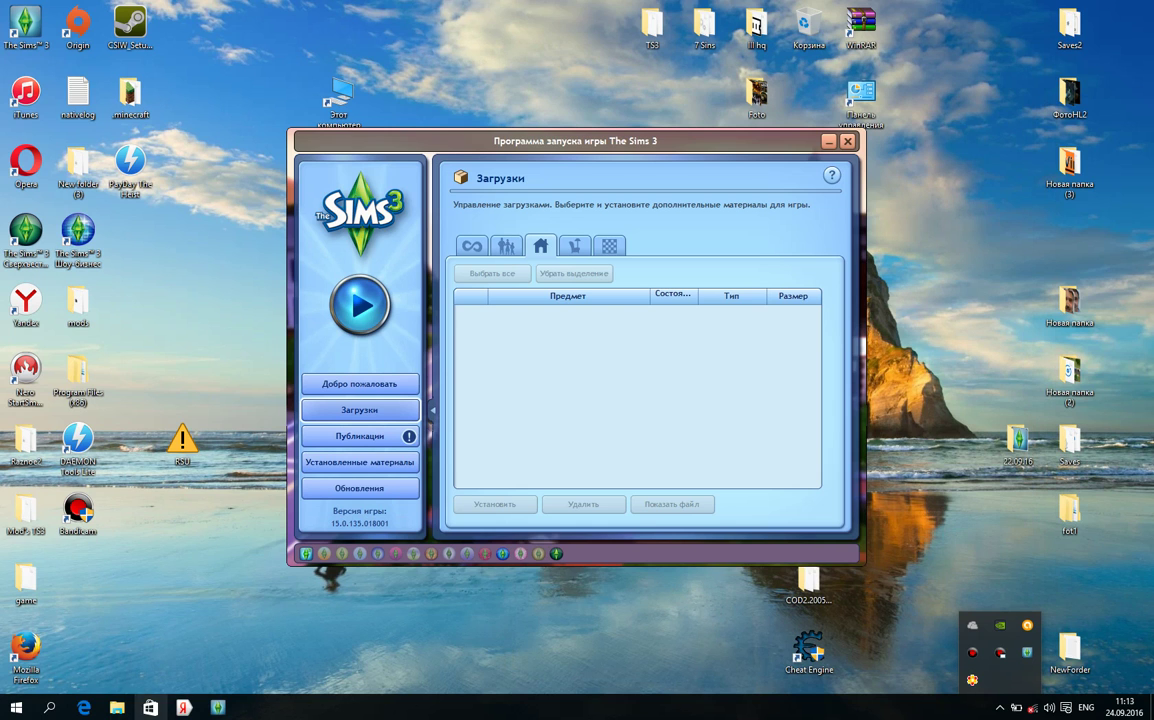
Step: Bring up the The Sims 3 Шоу-бизнес\Game\Bin folder window and single out the TS3EP06 application
{"action": "left_click", "coordinate": [117, 707]}
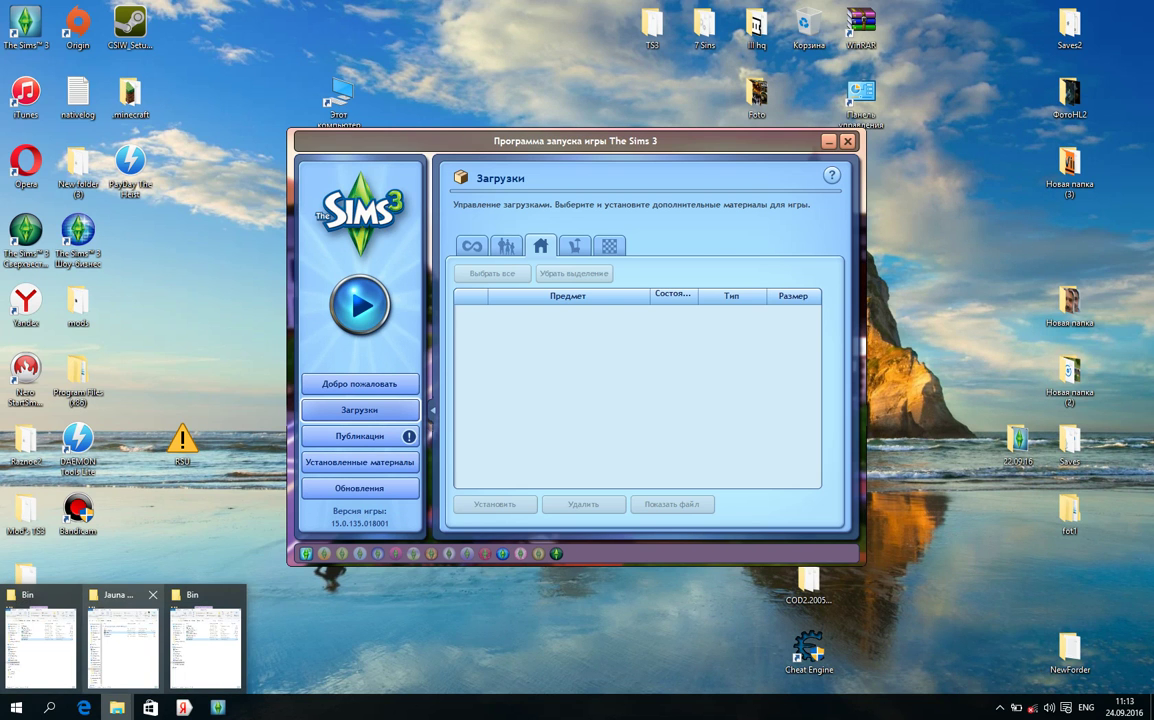
{"action": "left_click", "coordinate": [40, 645]}
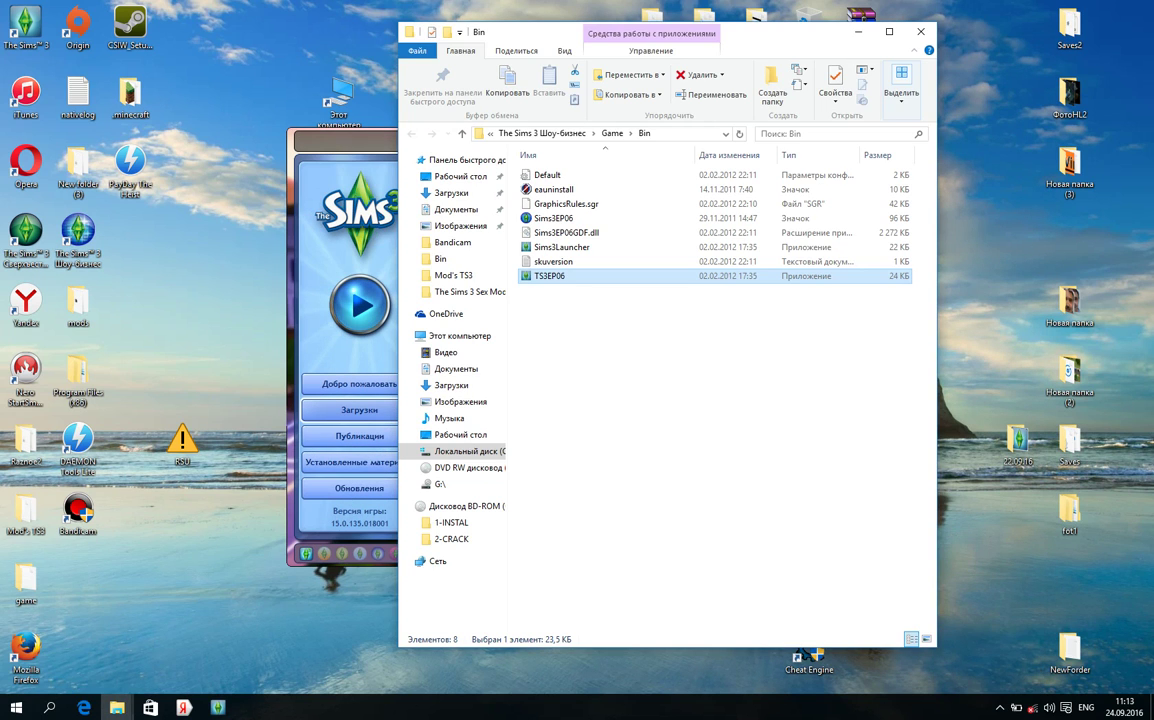
{"action": "left_click", "coordinate": [700, 400]}
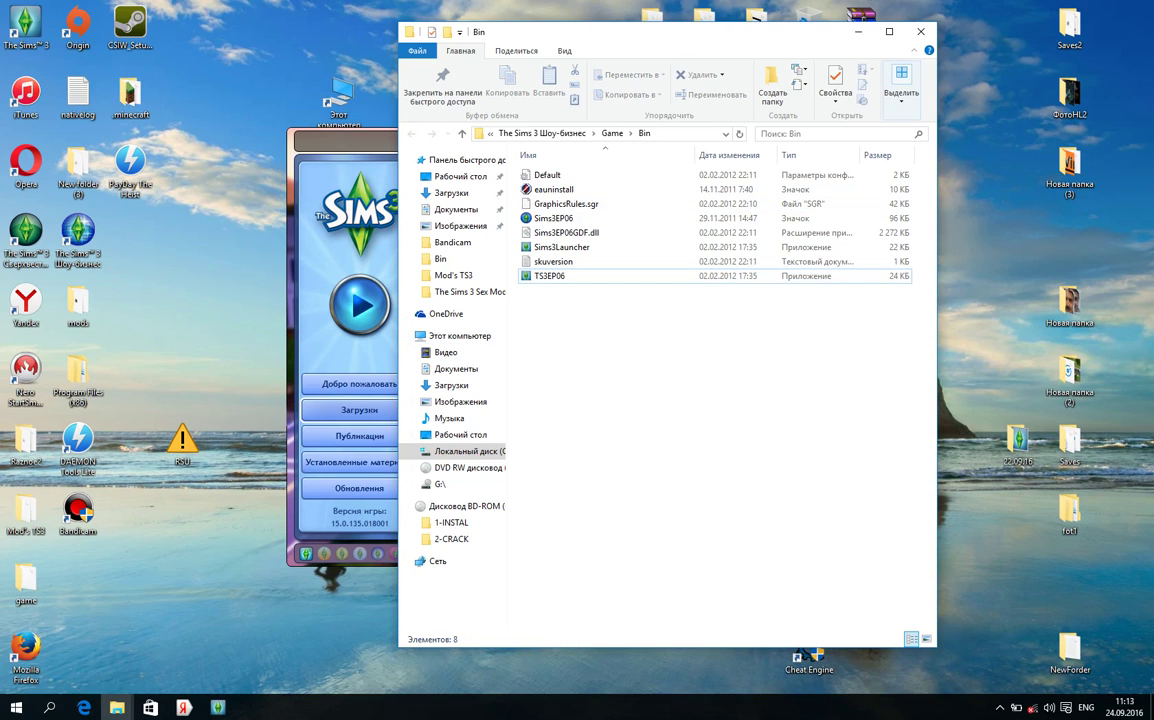
{"action": "left_click_drag", "start_coordinate": [650, 324], "coordinate": [518, 269]}
{"action": "left_click", "coordinate": [515, 275]}
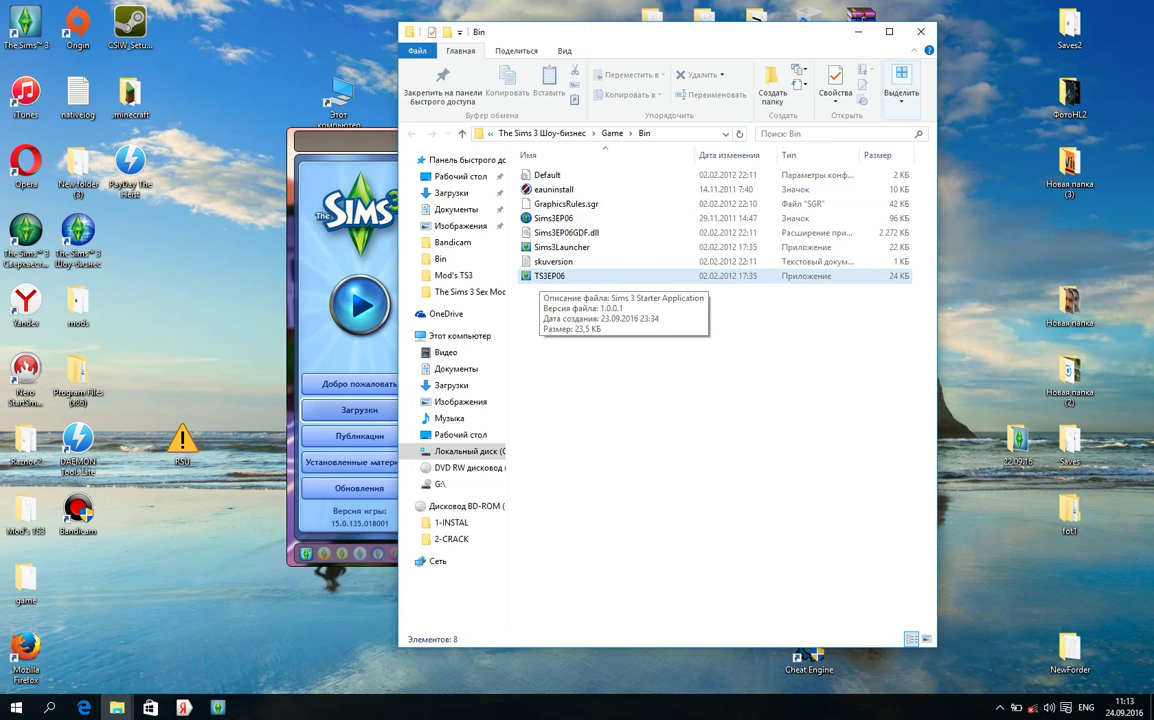
{"action": "left_click_drag", "start_coordinate": [603, 313], "coordinate": [528, 280]}
{"action": "left_click", "coordinate": [528, 297]}
{"action": "left_click_drag", "start_coordinate": [613, 313], "coordinate": [541, 272]}
{"action": "left_click", "coordinate": [541, 297]}
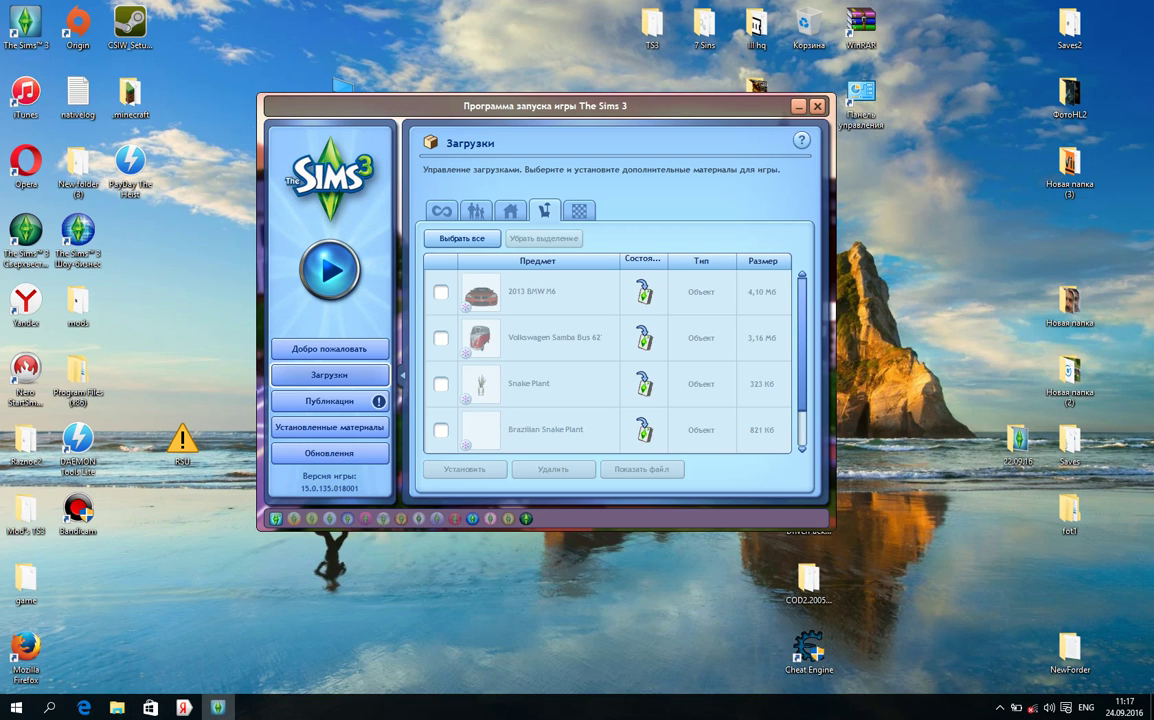
Step: Open the file location of The Sims 3 Шоу-бизнес desktop shortcut, point out TS3EP06 and minimize the folder window
{"action": "left_click", "coordinate": [999, 707]}
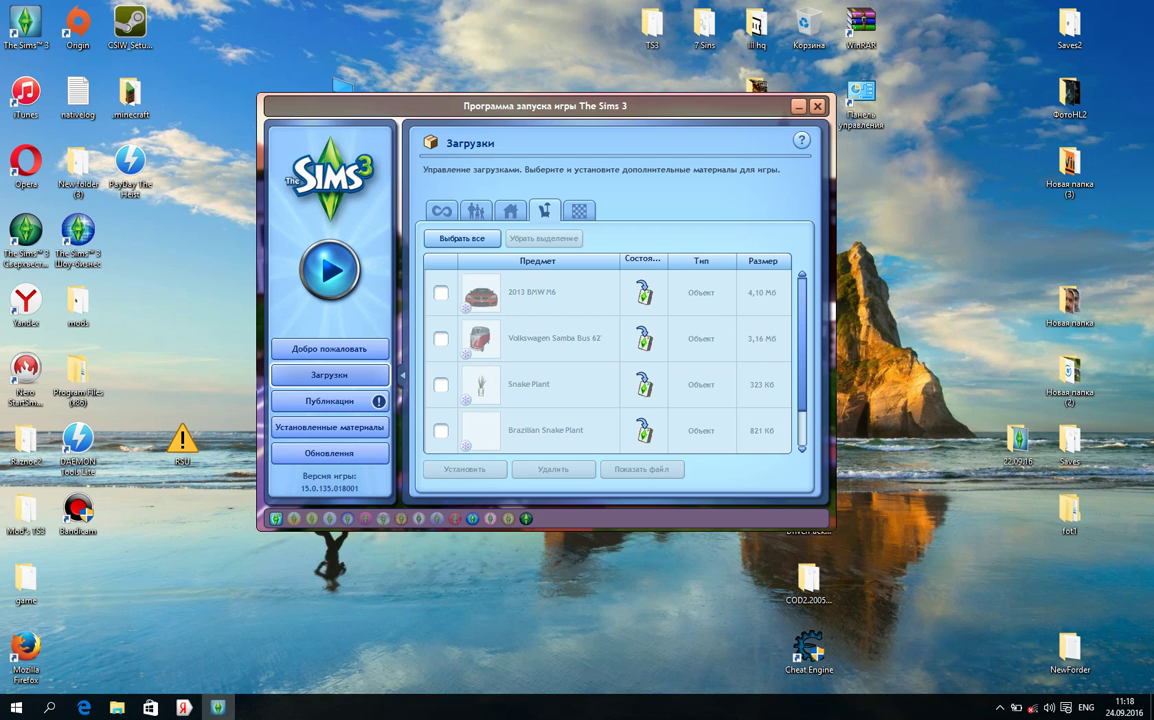
{"action": "right_click", "coordinate": [72, 214]}
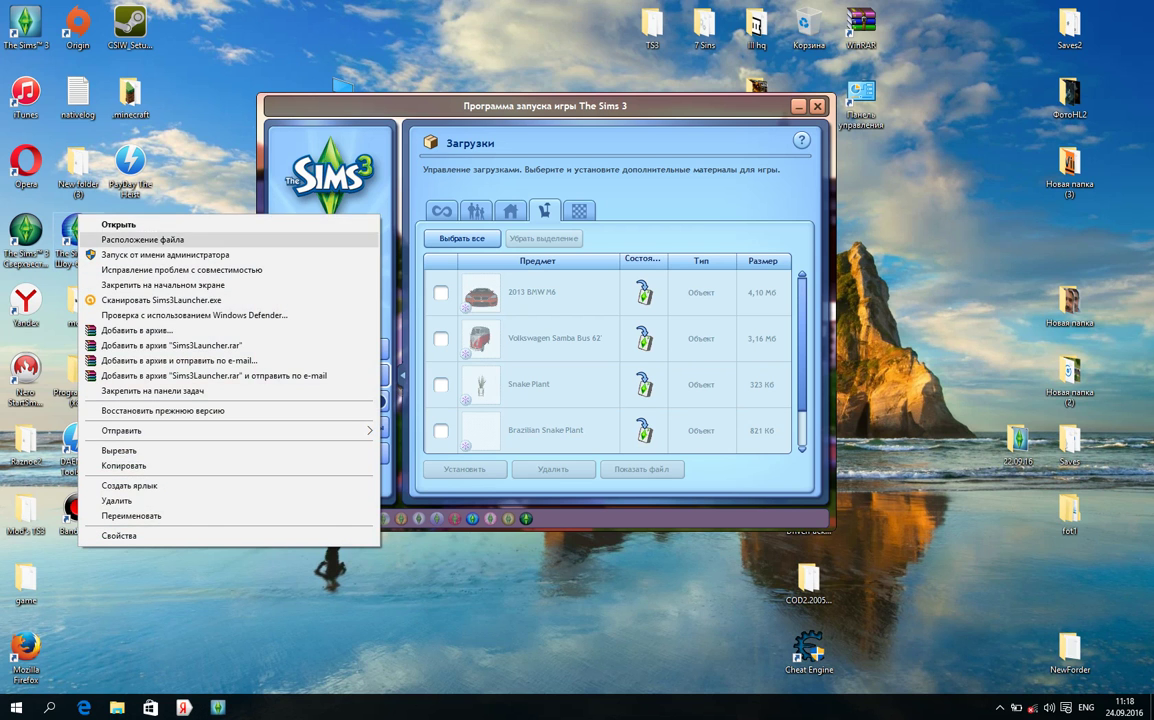
{"action": "left_click", "coordinate": [140, 240]}
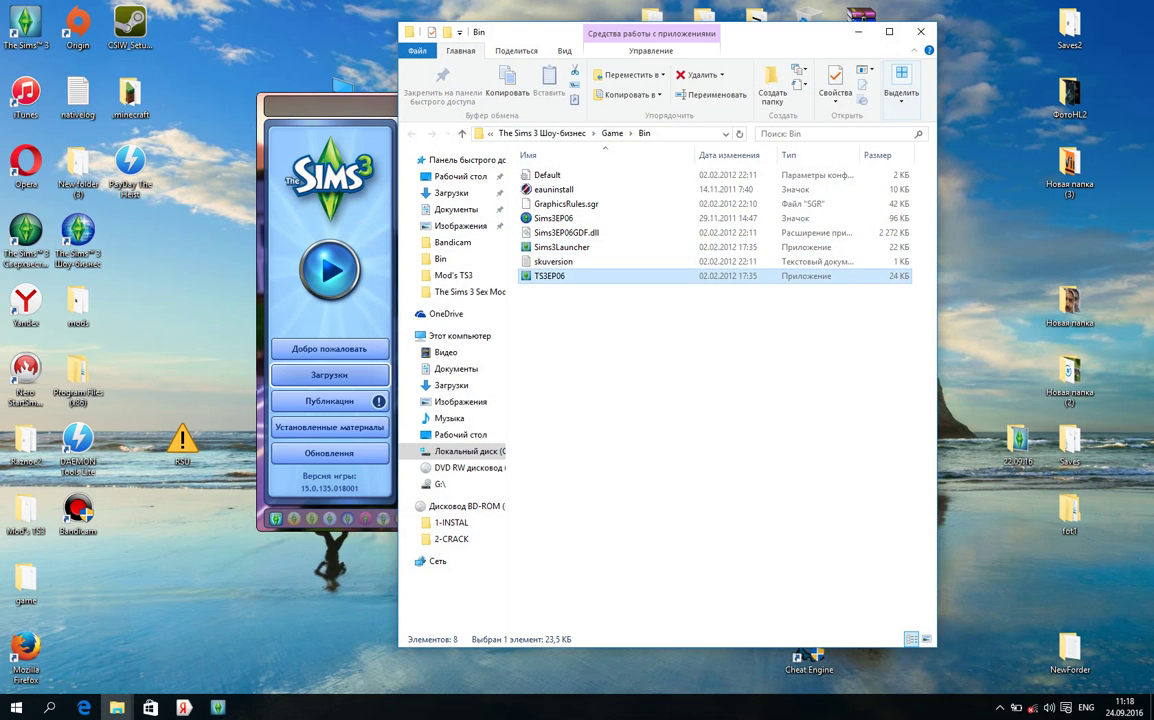
{"action": "left_click_drag", "start_coordinate": [620, 328], "coordinate": [517, 271]}
{"action": "left_click", "coordinate": [515, 273]}
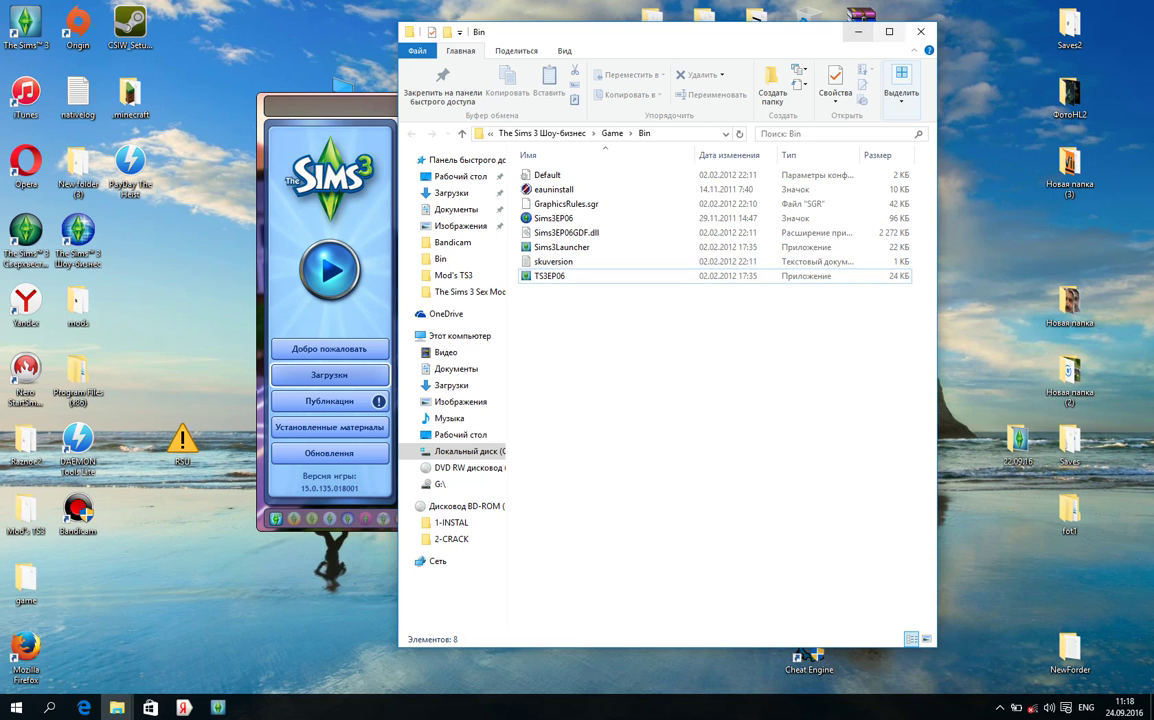
{"action": "left_click", "coordinate": [858, 31]}
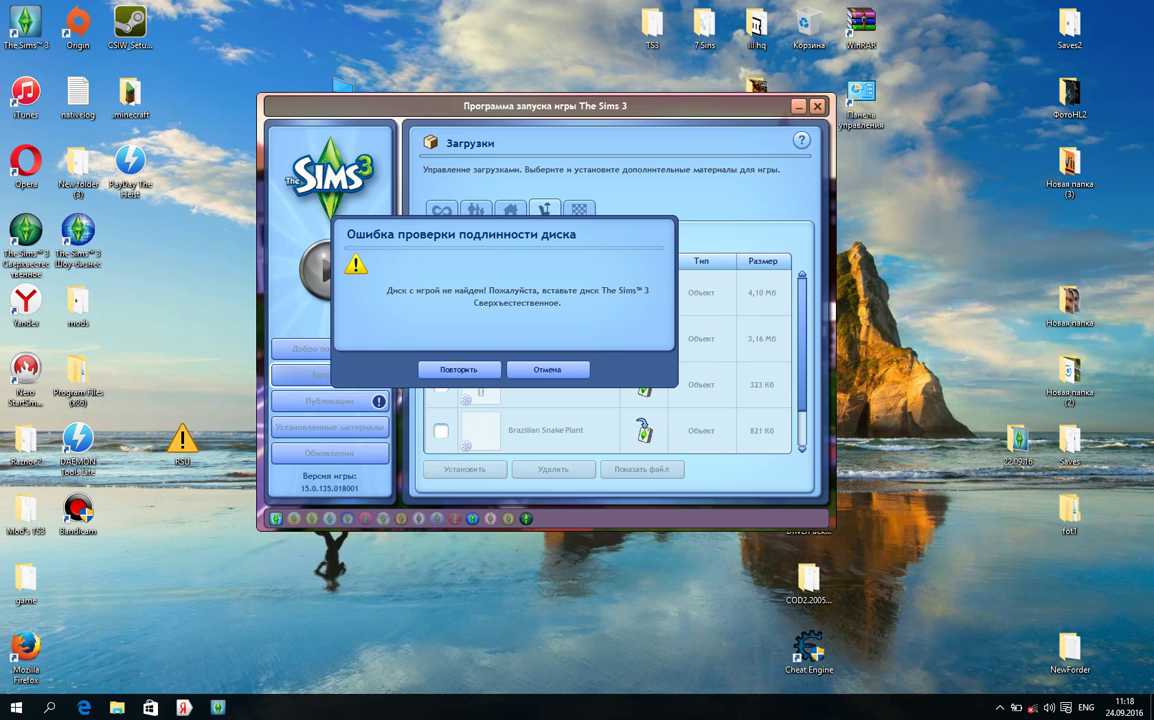
Step: Dismiss the missing-disc error dialog, check the hidden tray programs and close The Sims 3 launcher
{"action": "left_click_drag", "start_coordinate": [378, 276], "coordinate": [406, 264]}
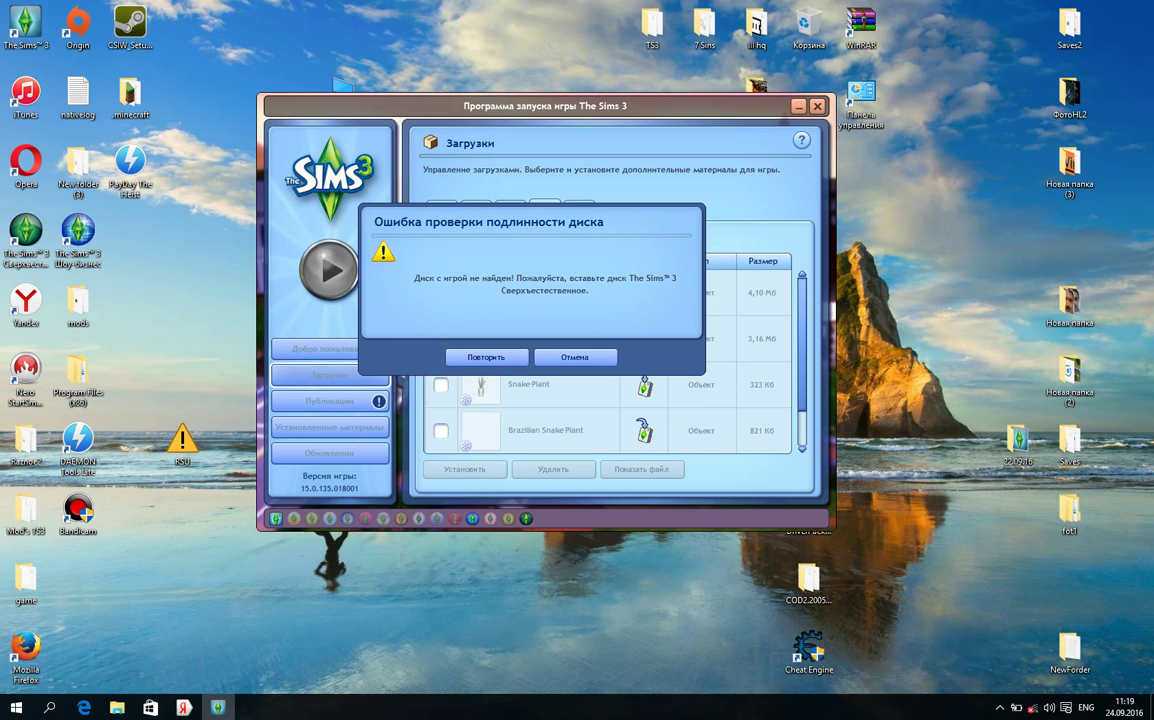
{"action": "key", "text": "Return"}
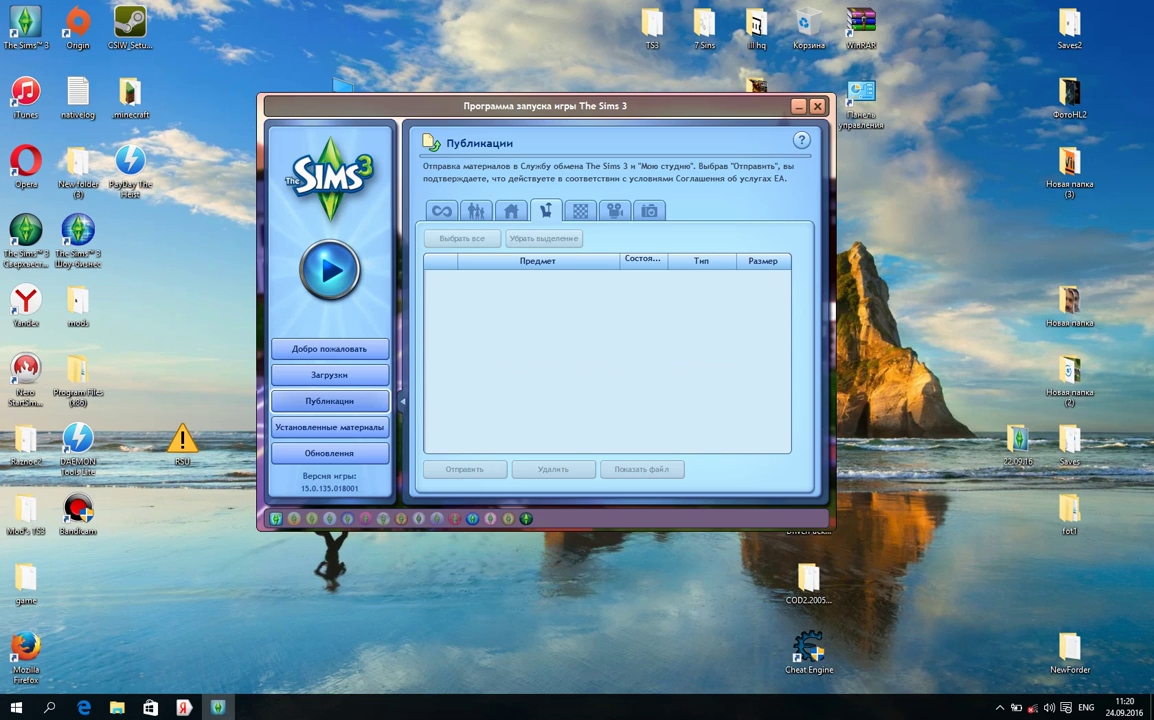
{"action": "left_click", "coordinate": [1000, 707]}
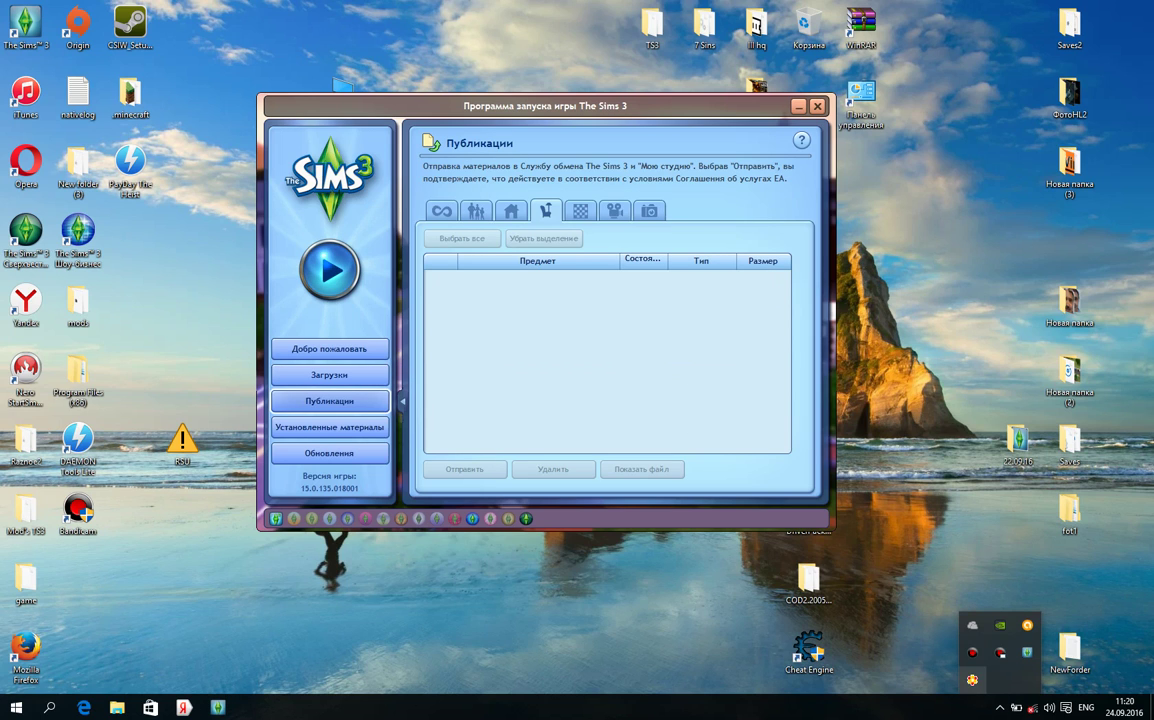
{"action": "left_click", "coordinate": [817, 106]}
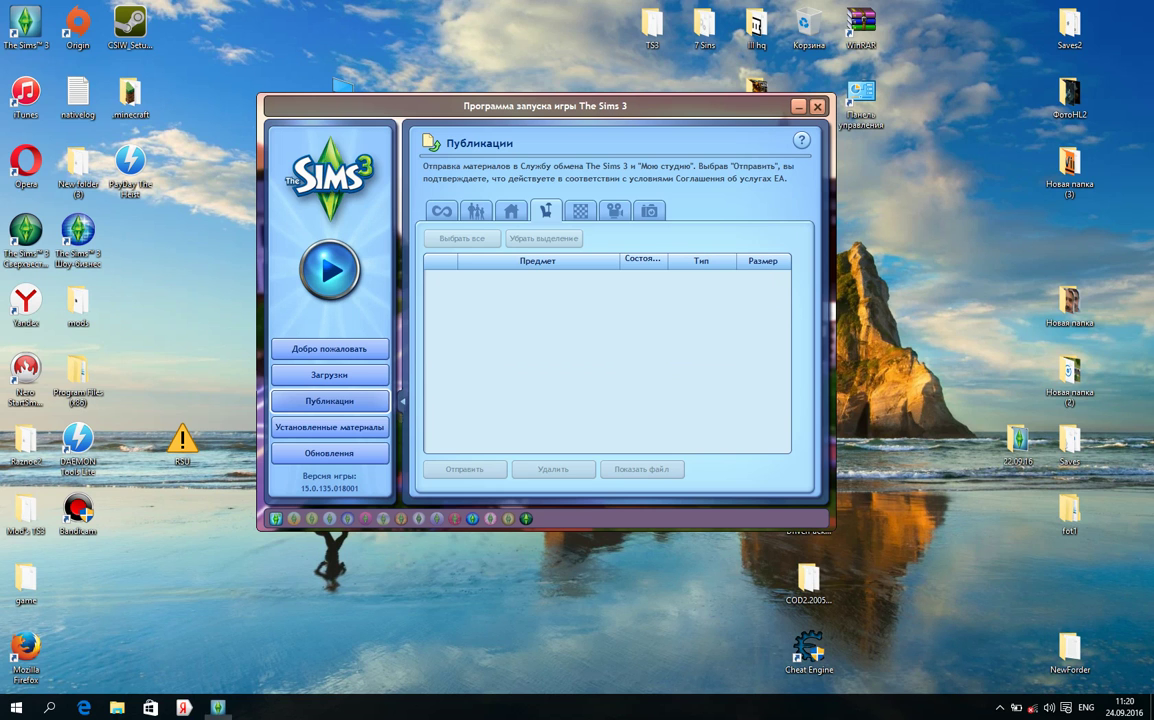
Step: Restore the The Sims 3 Шоу-бизнес\Game\Bin folder window, deselect TS3EP06 and move the window toward the middle of the desktop
{"action": "mouse_move", "coordinate": [117, 707]}
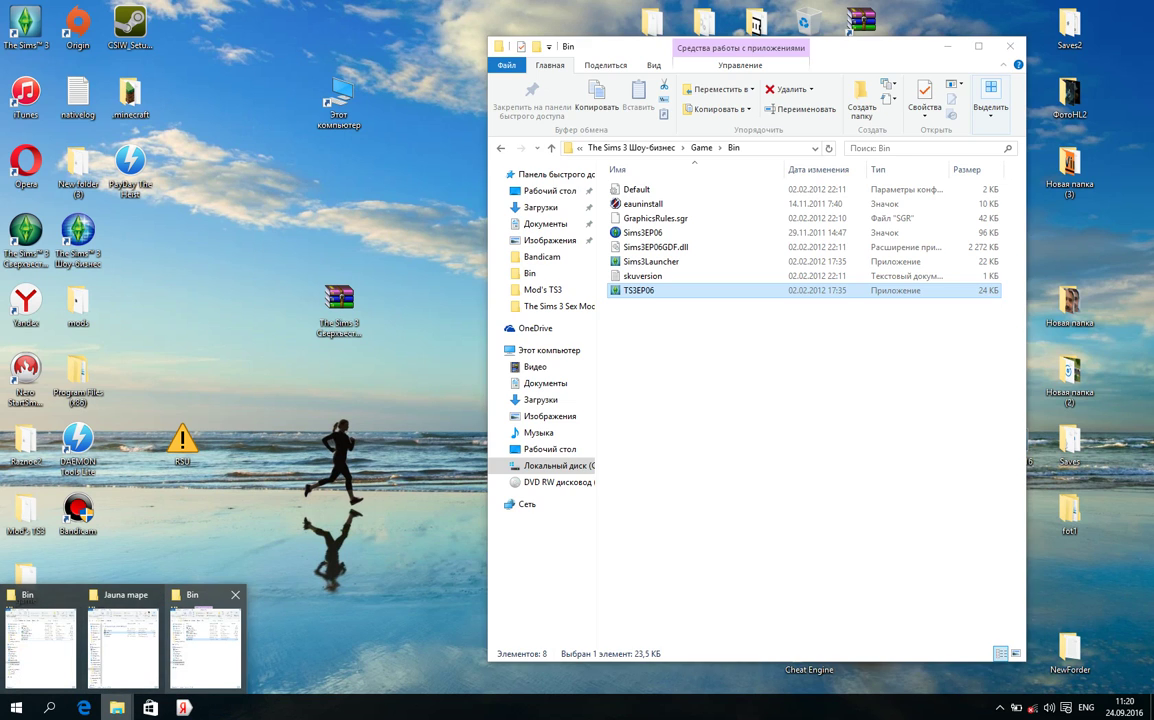
{"action": "left_click", "coordinate": [205, 645]}
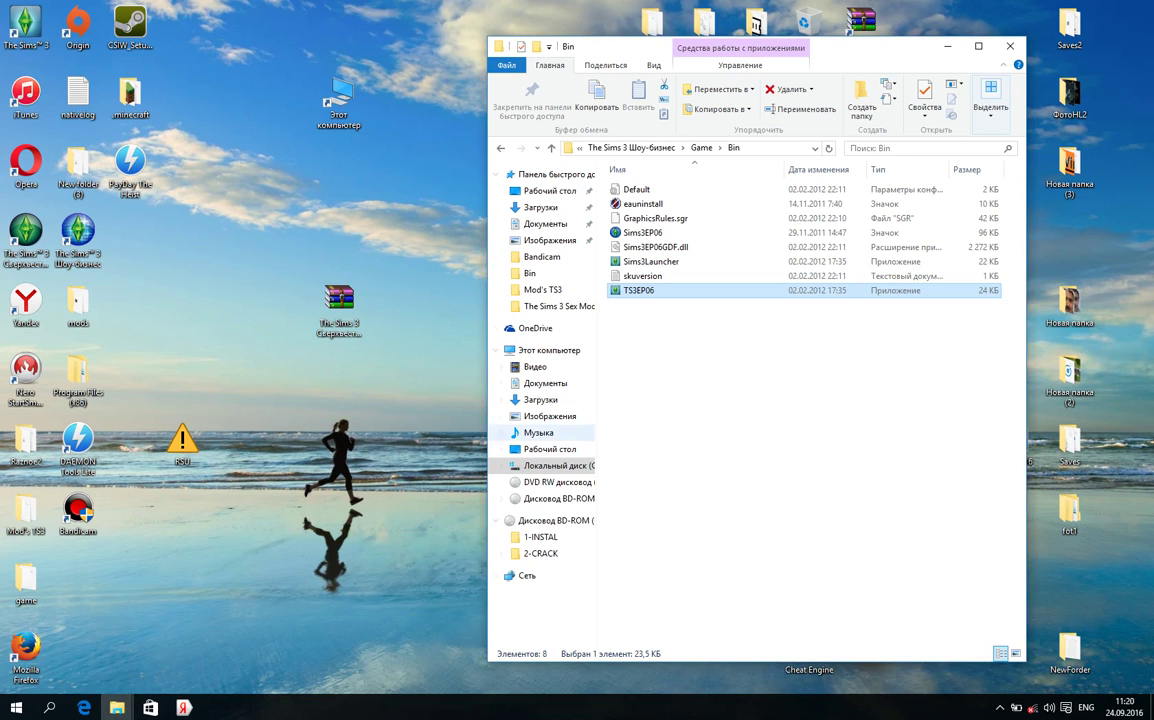
{"action": "left_click_drag", "start_coordinate": [783, 334], "coordinate": [546, 257]}
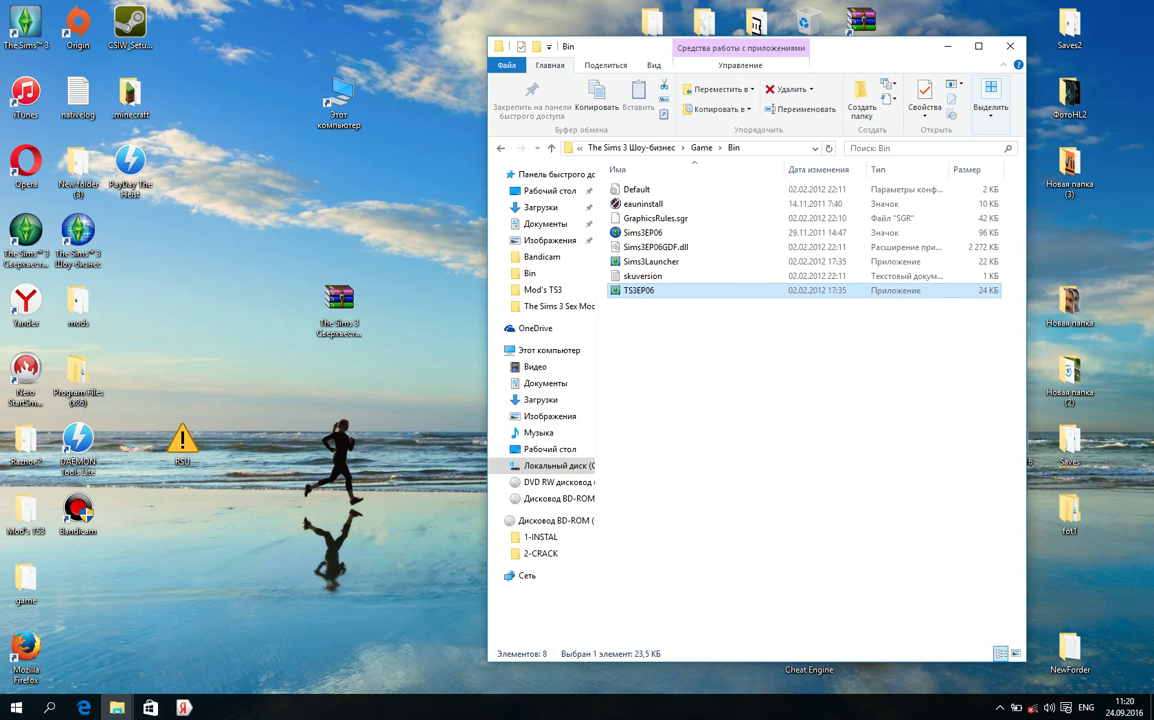
{"action": "left_click", "coordinate": [783, 334]}
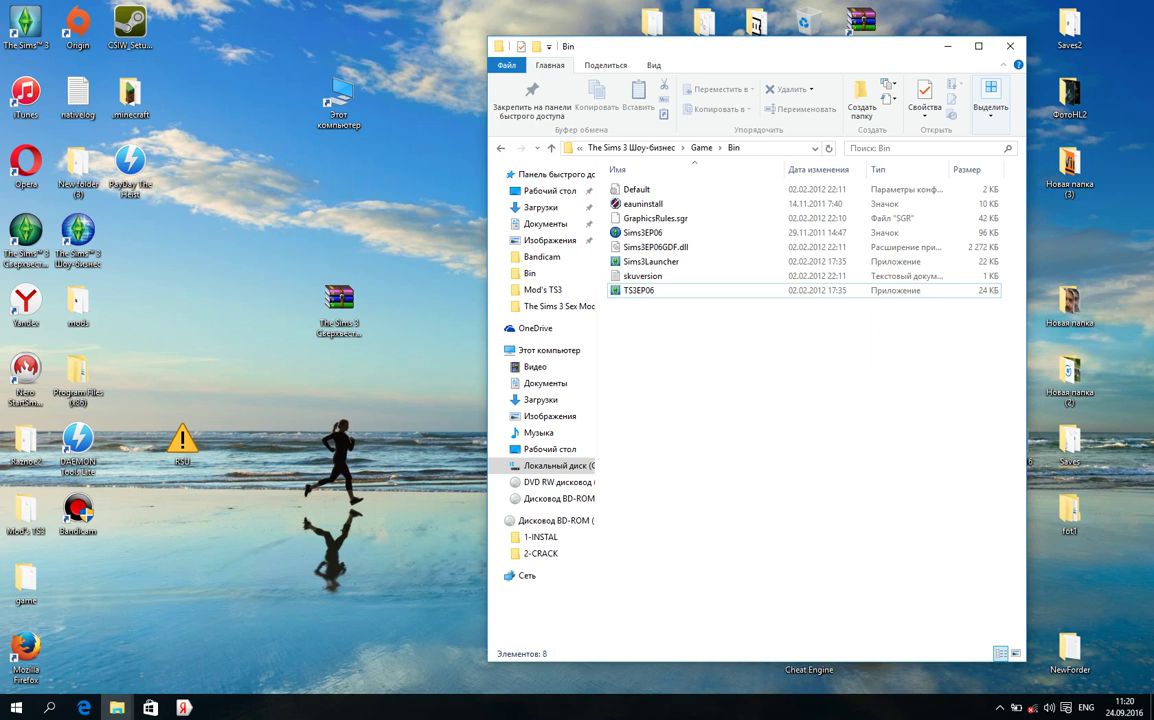
{"action": "key", "text": "ctrl+space"}
{"action": "key", "text": "ctrl+space"}
{"action": "left_click_drag", "start_coordinate": [695, 57], "coordinate": [466, 81]}
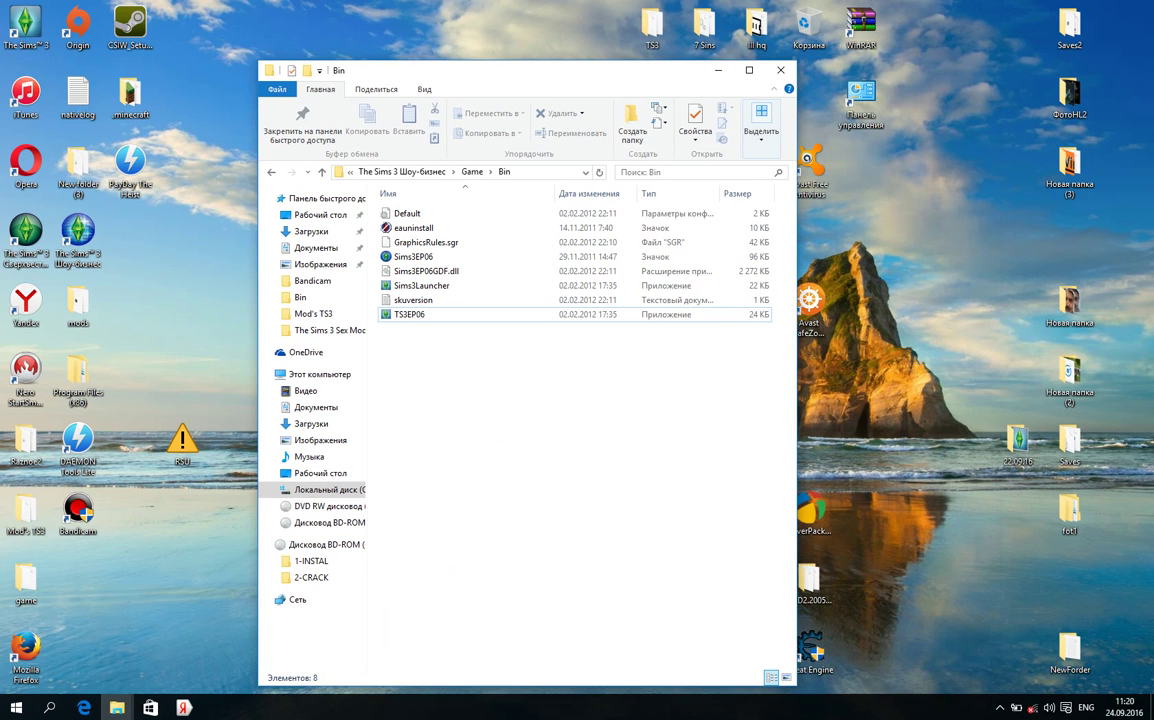